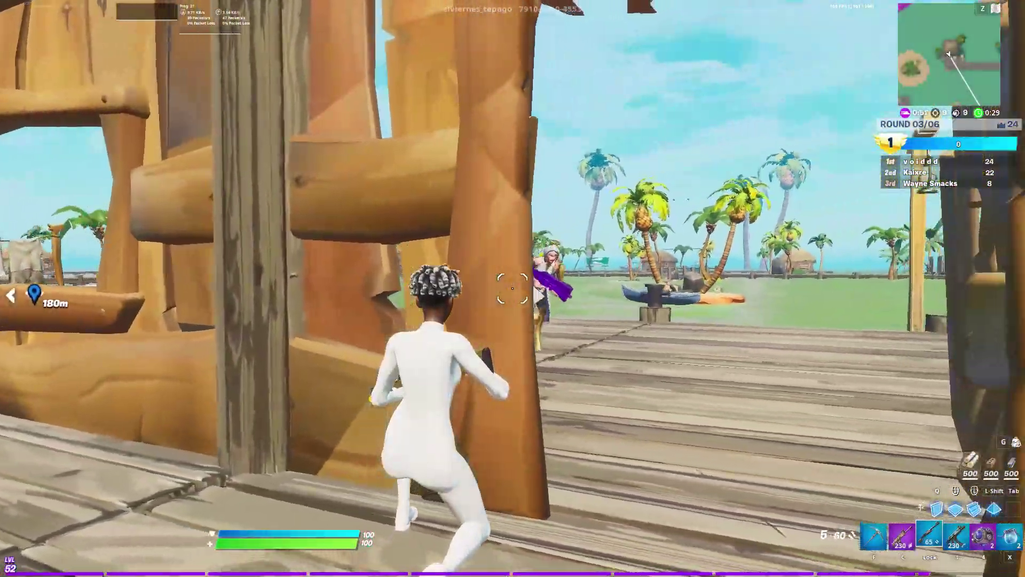
pyautogui.click(512, 289)
pyautogui.press('shift')
pyautogui.click(513, 289)
pyautogui.press('e')
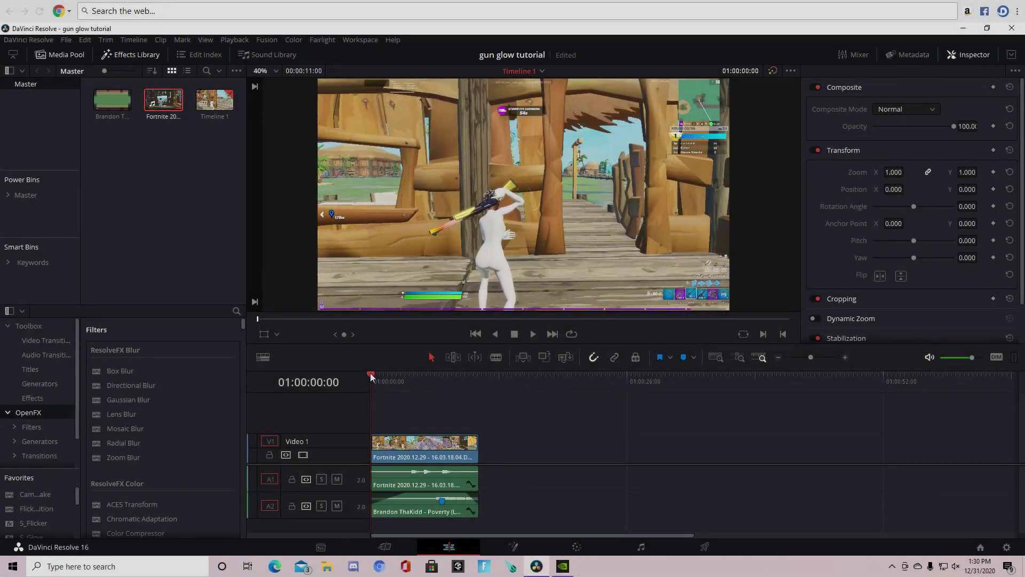
# - Play the gameplay clip on the timeline and check the shot against the music marker
pyautogui.press('space')
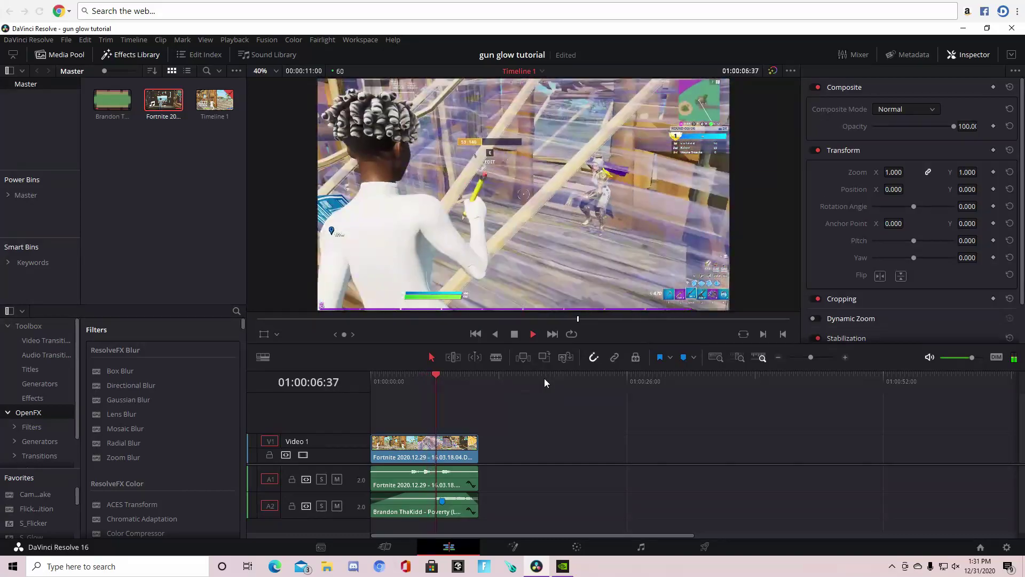
pyautogui.press('space')
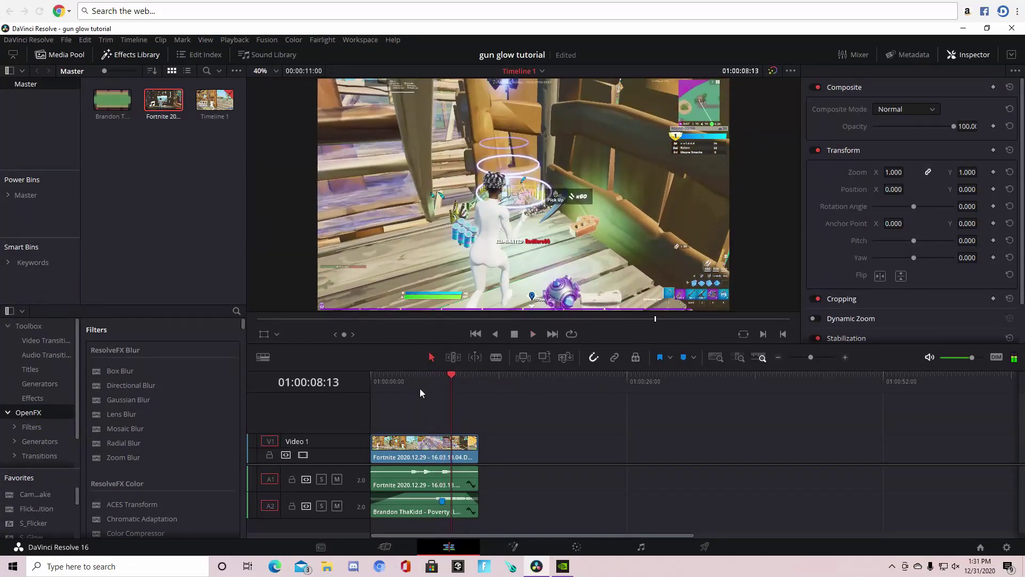
pyautogui.moveTo(453, 376); pyautogui.dragTo(443, 385)
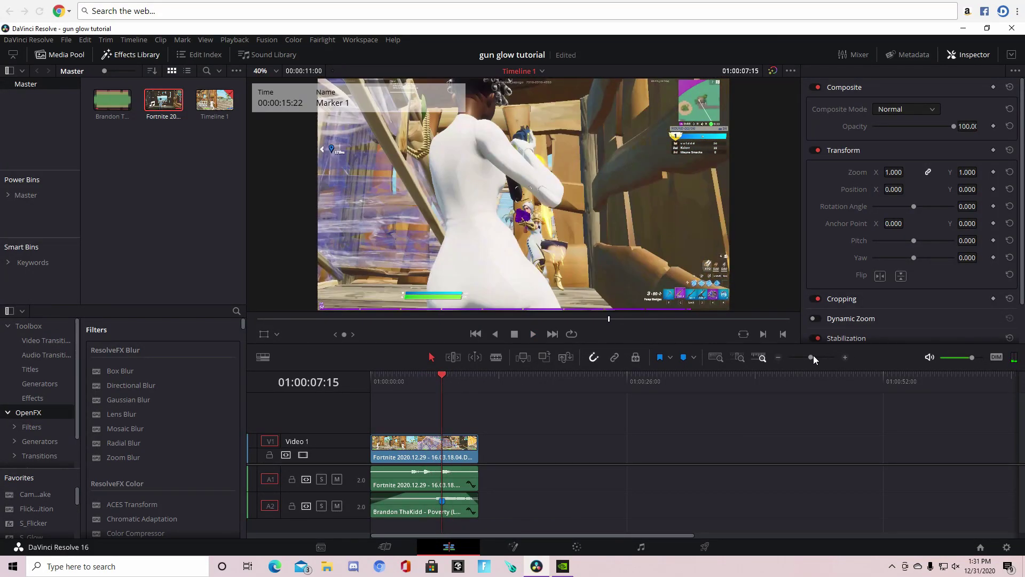
pyautogui.moveTo(813, 355); pyautogui.dragTo(816, 357)
pyautogui.press('space')
pyautogui.rightClick(633, 444)
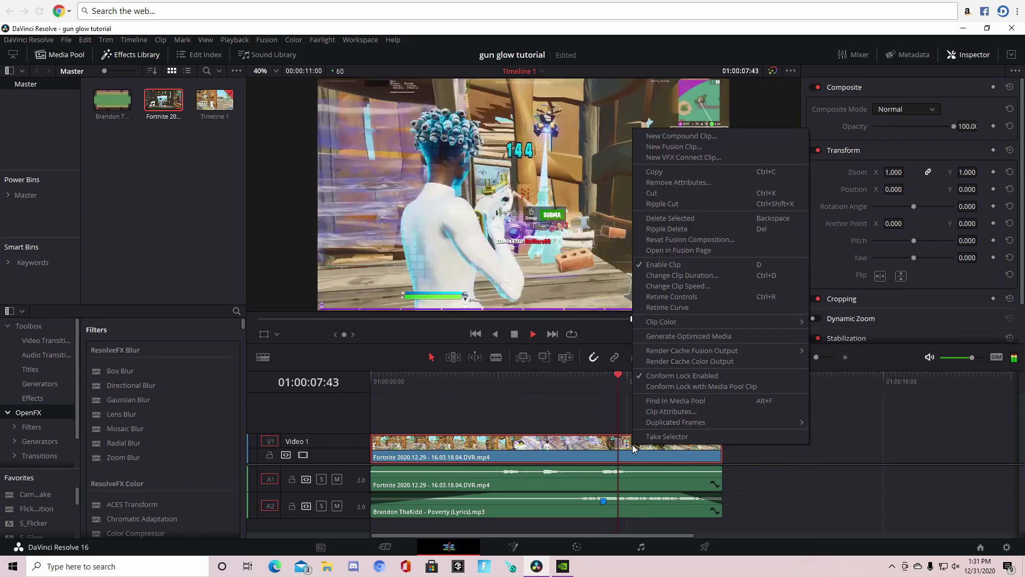
pyautogui.click(598, 383)
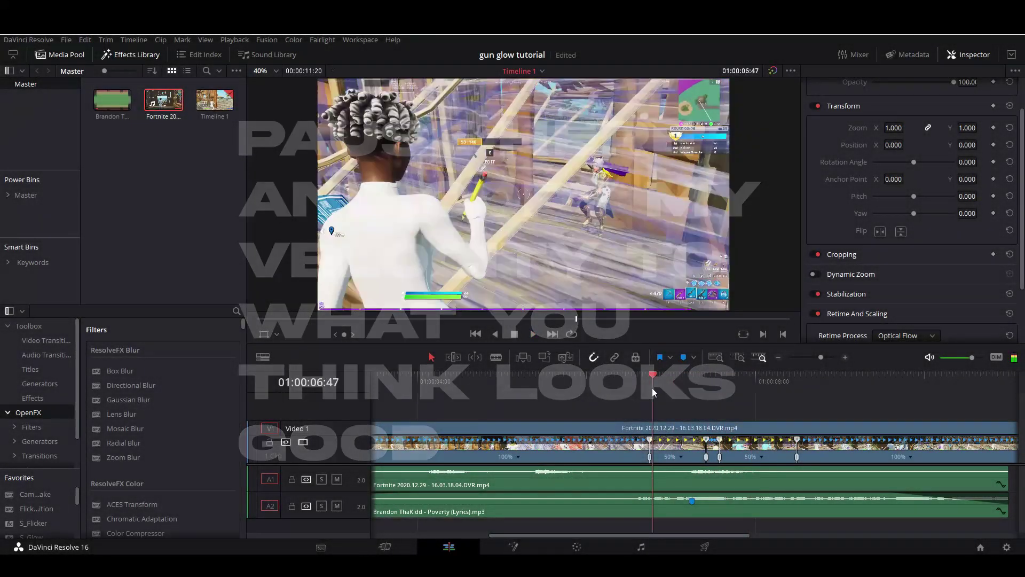
# - Split the speed-ramped video clip at 01:00:04:39 and delete the part before the cut
pyautogui.click(643, 388)
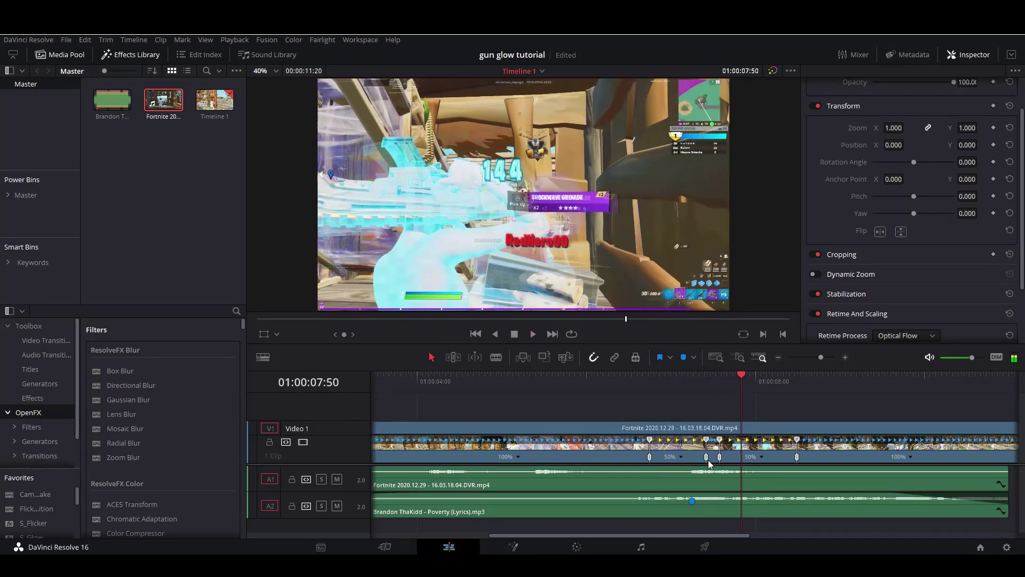
pyautogui.moveTo(701, 390); pyautogui.dragTo(691, 390)
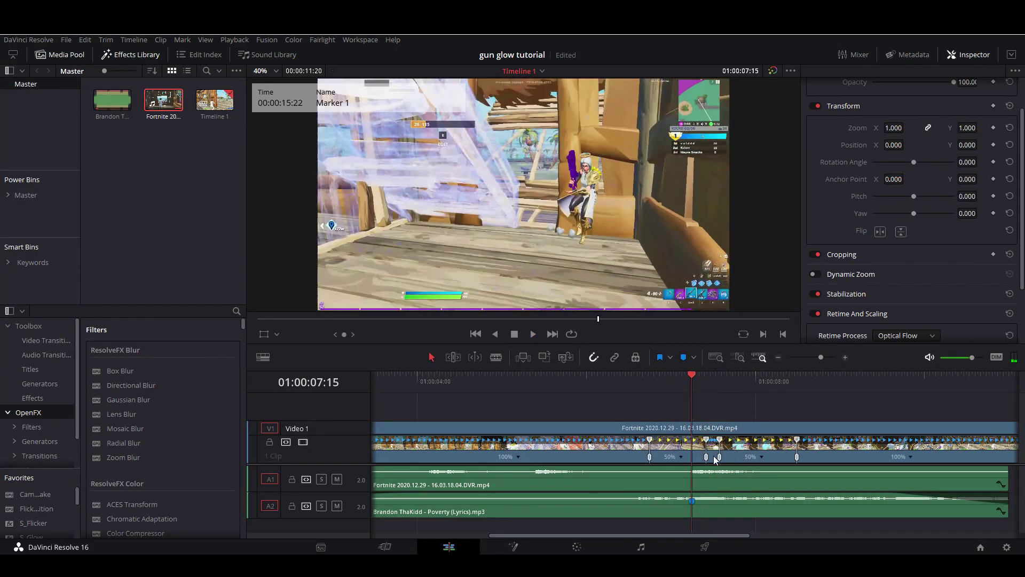
pyautogui.click(472, 409)
pyautogui.click(502, 449)
pyautogui.hotkey('ctrl', 'b')
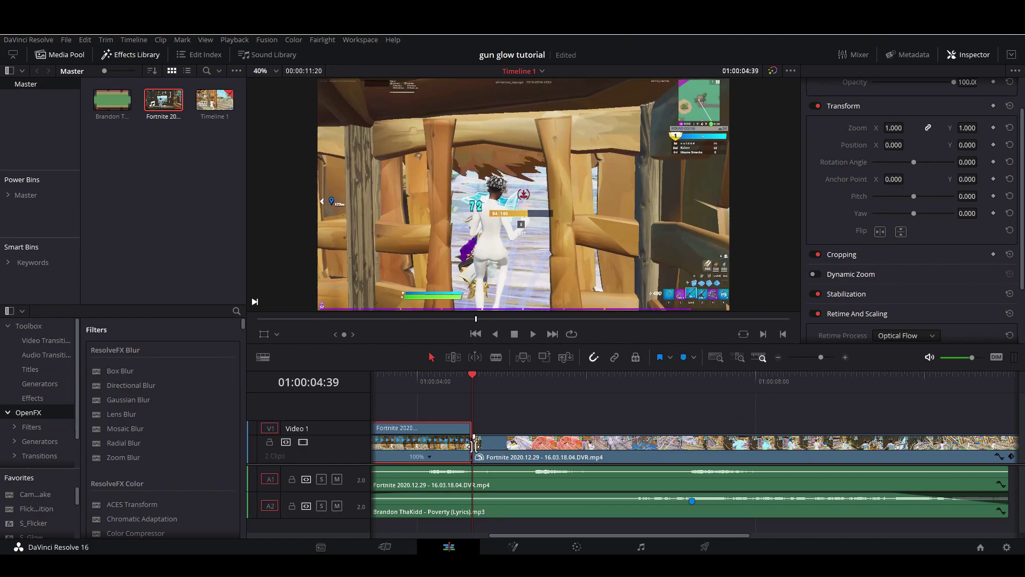
pyautogui.press('BackSpace')
# - Show the retime controls on the remaining video clip and shift the clip earlier to line up its shot with the music marker
pyautogui.click(684, 450)
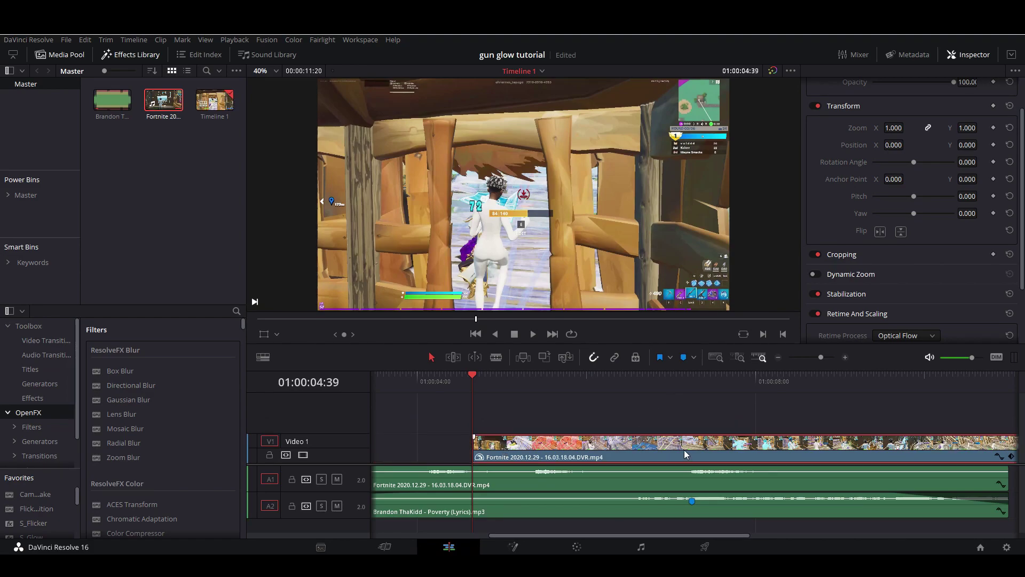
pyautogui.hotkey('ctrl', 'r')
pyautogui.click(692, 380)
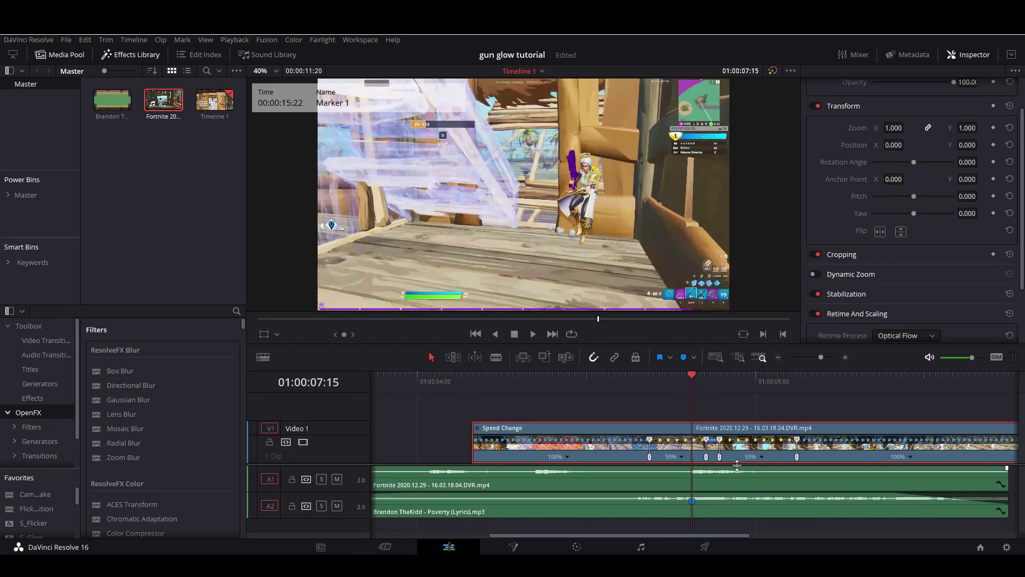
pyautogui.moveTo(737, 465); pyautogui.dragTo(700, 457)
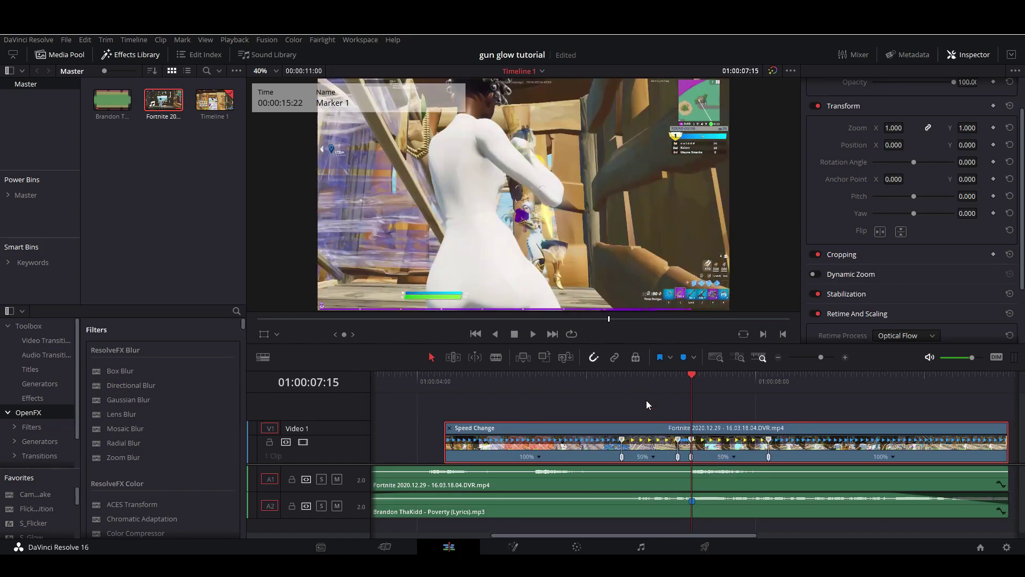
# - Play back the slow-motion lead-in to check how the shot syncs with the music marker
pyautogui.click(604, 383)
pyautogui.press('space')
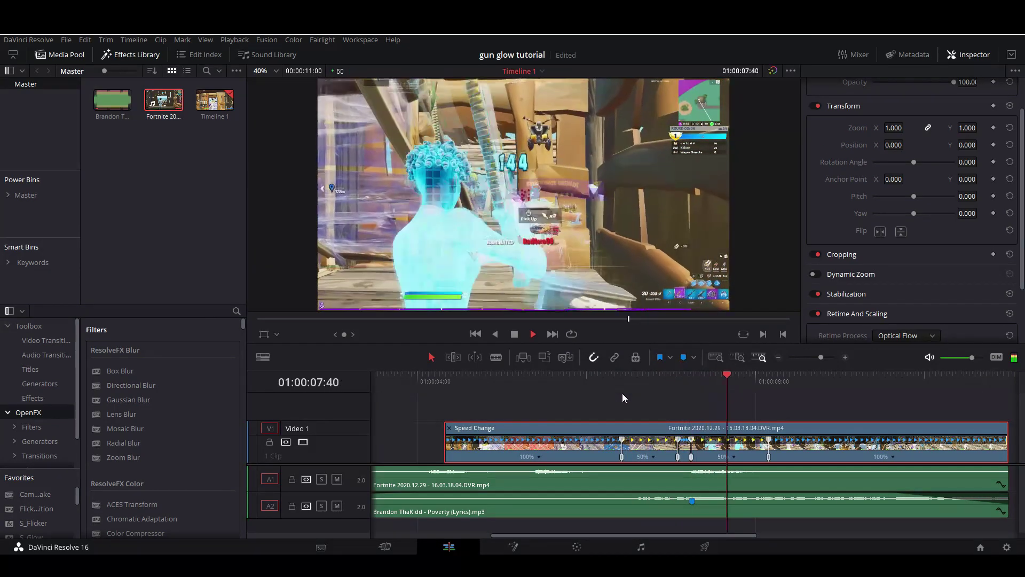
pyautogui.click(634, 385)
pyautogui.press('space')
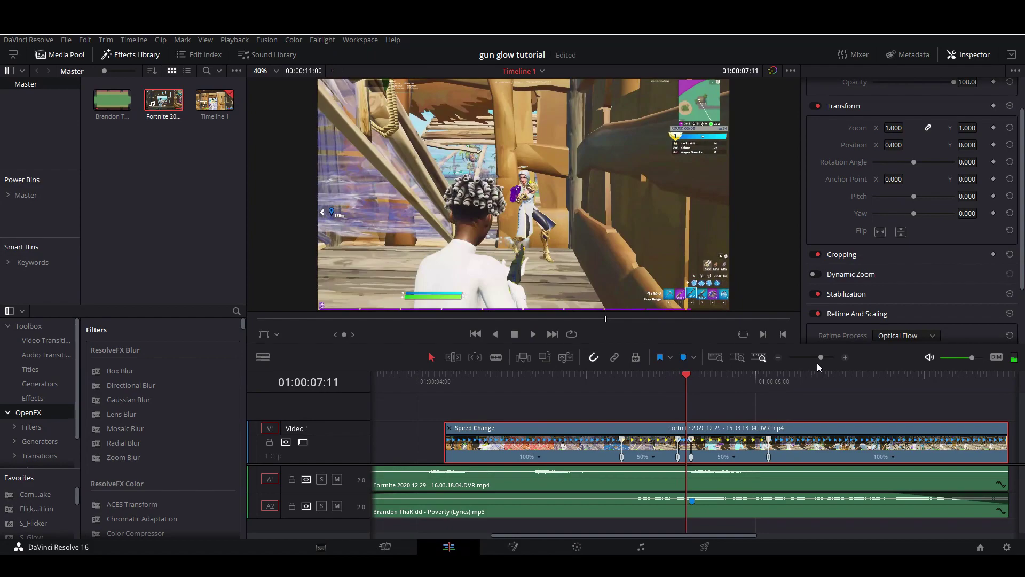
# - Speed up the short segment between the two 50% slow-motion segments and realign the clip's shot with the music marker
pyautogui.moveTo(820, 359); pyautogui.dragTo(825, 357)
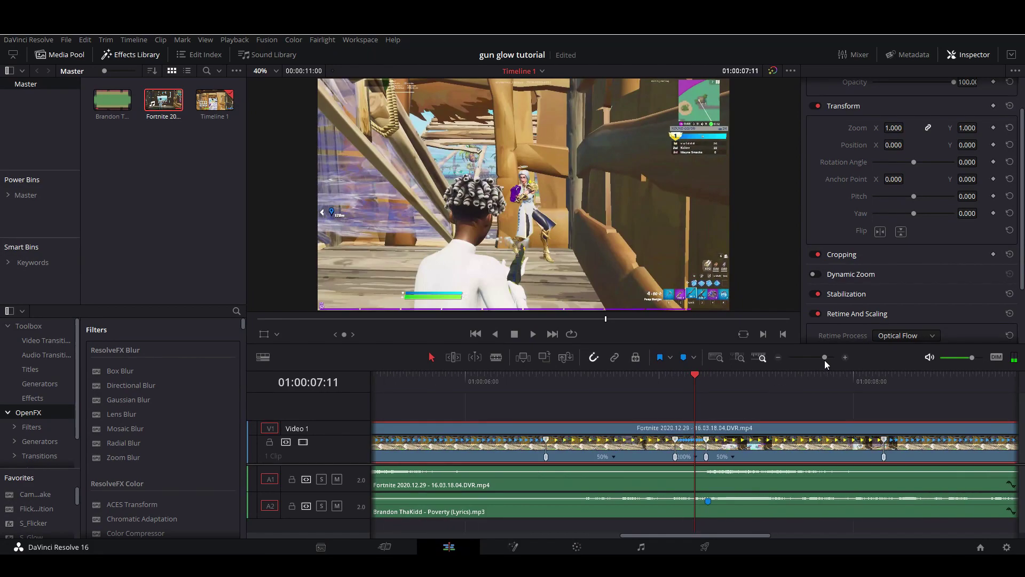
pyautogui.click(697, 460)
pyautogui.moveTo(729, 487)
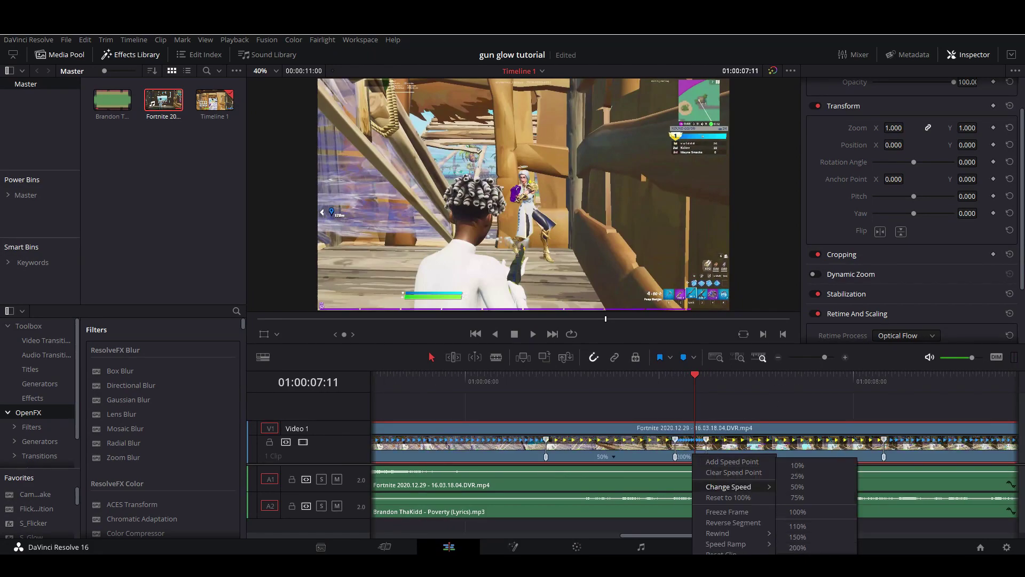
pyautogui.click(797, 486)
pyautogui.moveTo(695, 395); pyautogui.dragTo(708, 392)
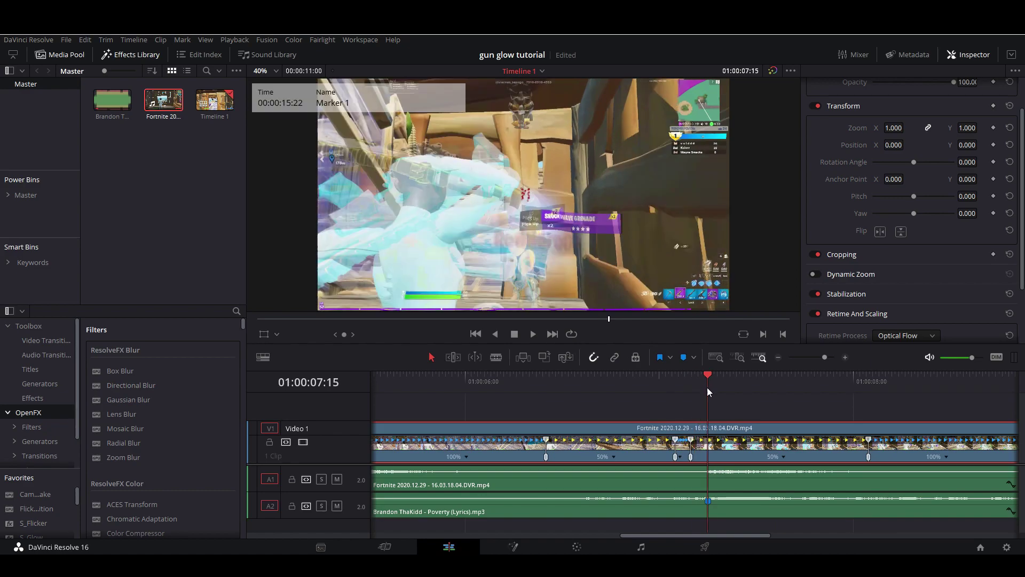
pyautogui.moveTo(724, 459); pyautogui.dragTo(739, 460)
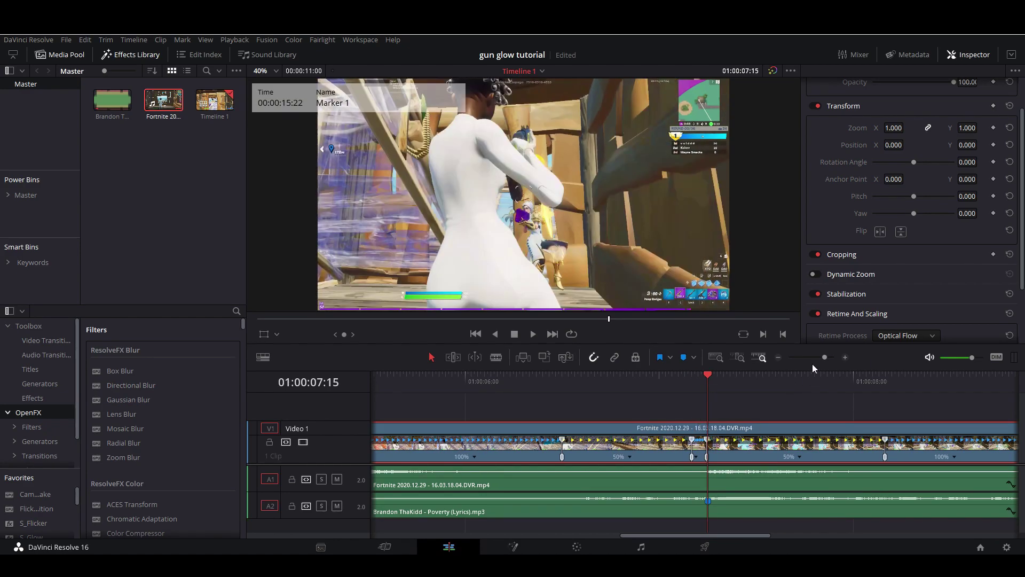
# - Review the retimed section by playing it from the start of the slow motion to the shot
pyautogui.moveTo(821, 357); pyautogui.dragTo(818, 358)
pyautogui.click(648, 376)
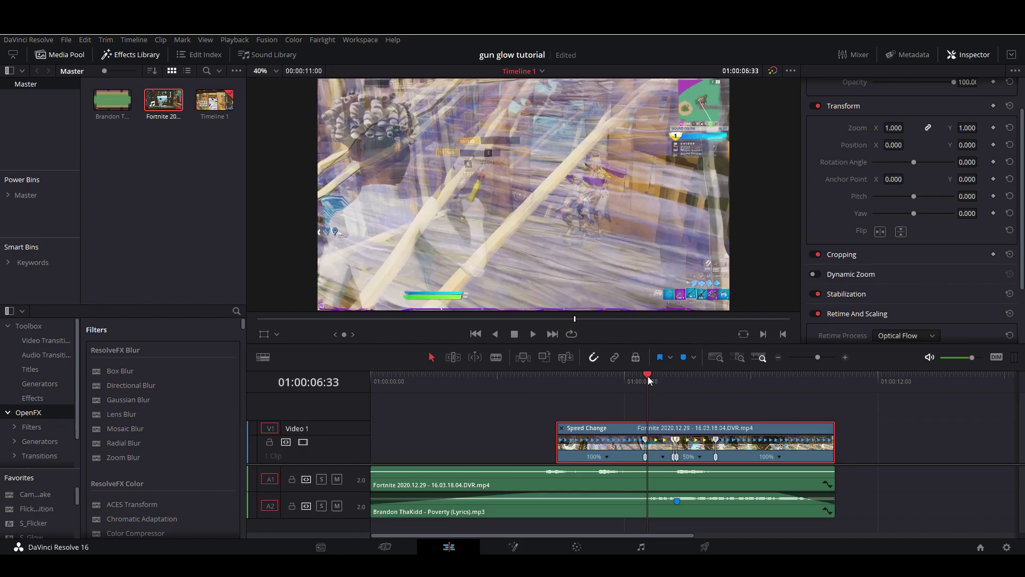
pyautogui.press('space')
pyautogui.click(645, 378)
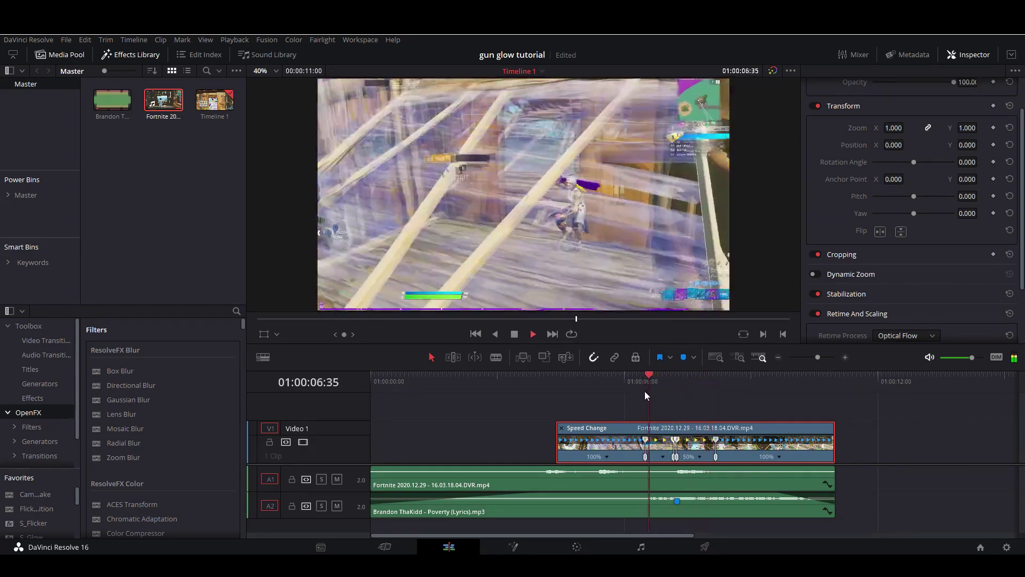
pyautogui.click(667, 377)
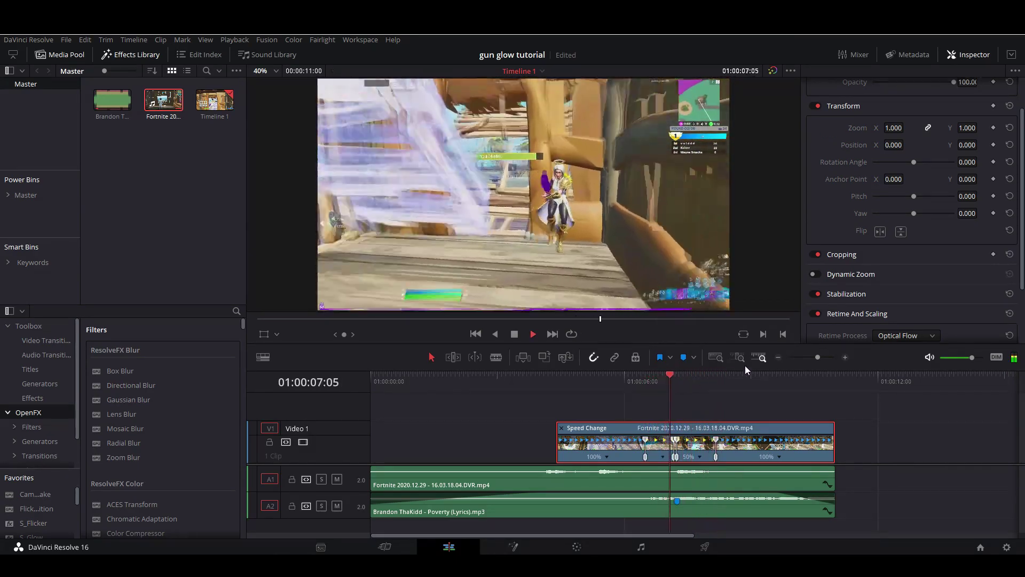
pyautogui.press('space')
# - Hide the retime controls and split the video clip at the music marker, 01:00:07:15
pyautogui.moveTo(817, 357); pyautogui.dragTo(829, 356)
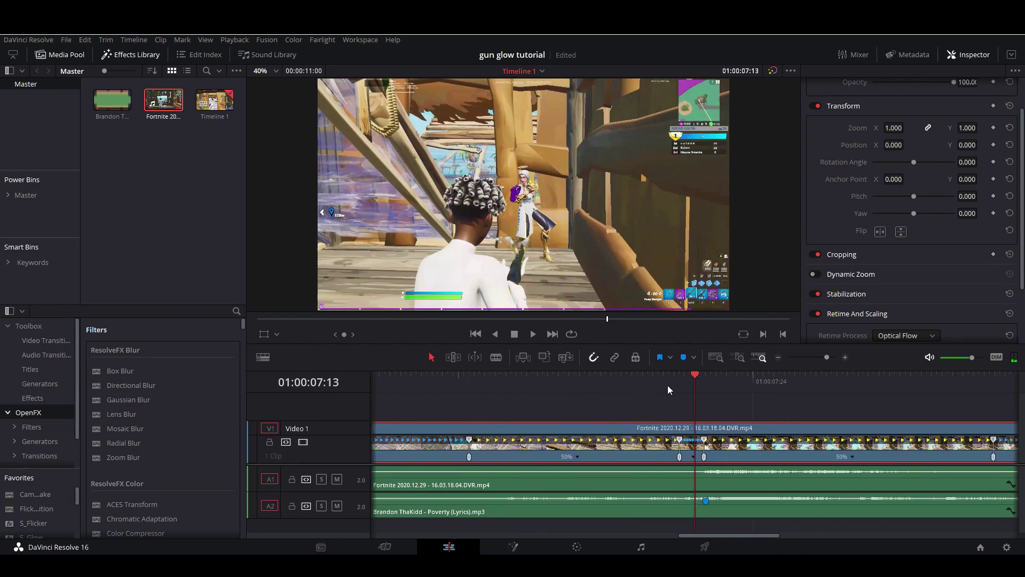
pyautogui.click(706, 377)
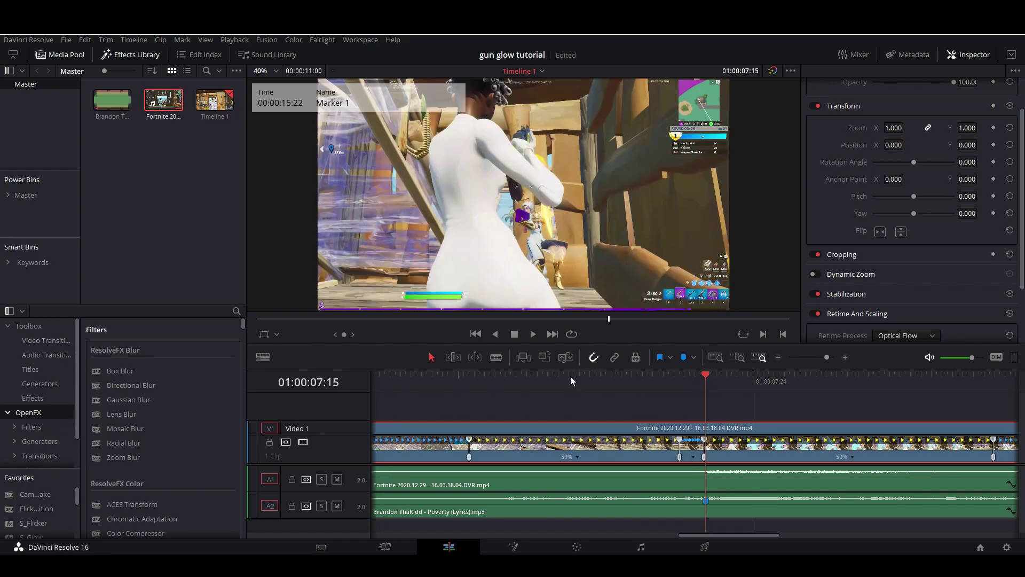
pyautogui.click(818, 357)
pyautogui.moveTo(818, 356); pyautogui.dragTo(822, 356)
pyautogui.hotkey('ctrl', 'r')
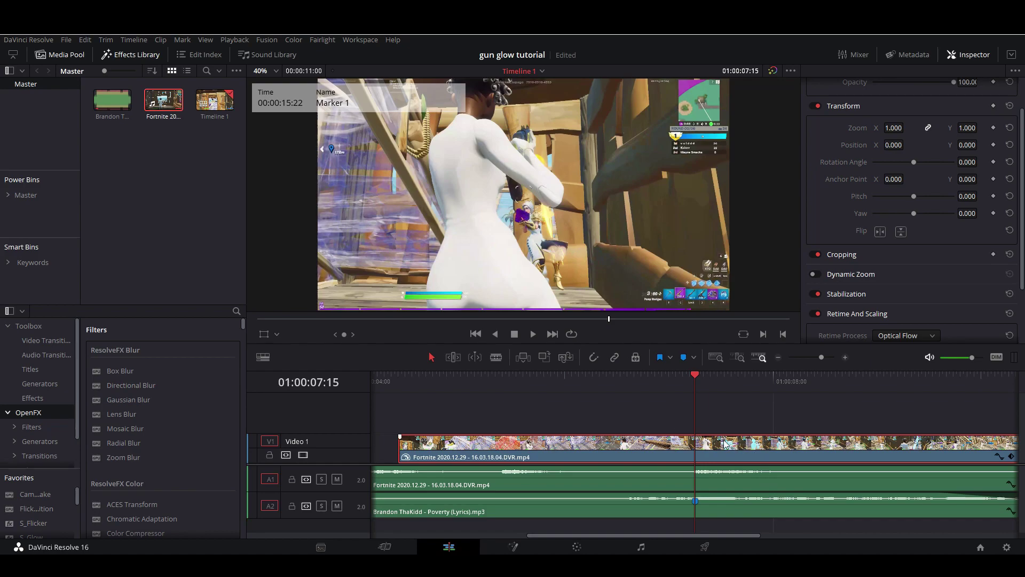
pyautogui.hotkey('ctrl', 'b')
# - Split the clip before the marker at 01:00:06:30, where its 50% slow motion begins, and hide its retime controls
pyautogui.moveTo(692, 376); pyautogui.dragTo(630, 383)
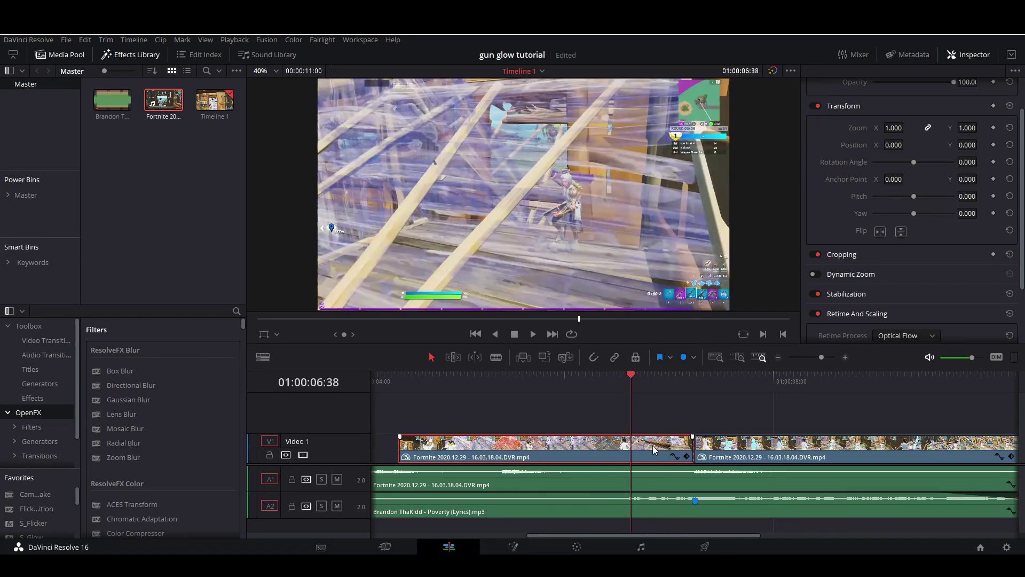
pyautogui.hotkey('ctrl', 'r')
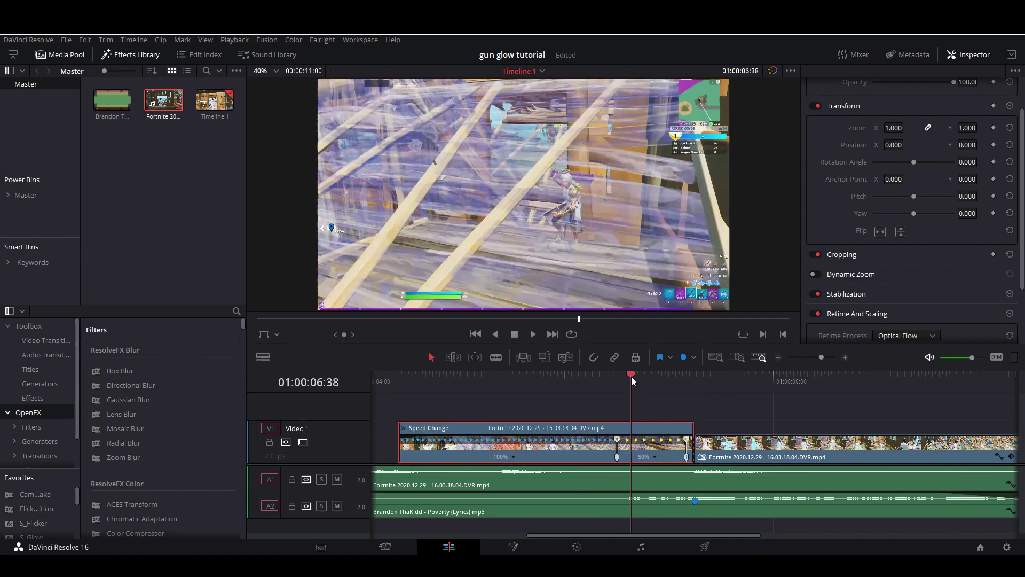
pyautogui.moveTo(631, 377); pyautogui.dragTo(617, 380)
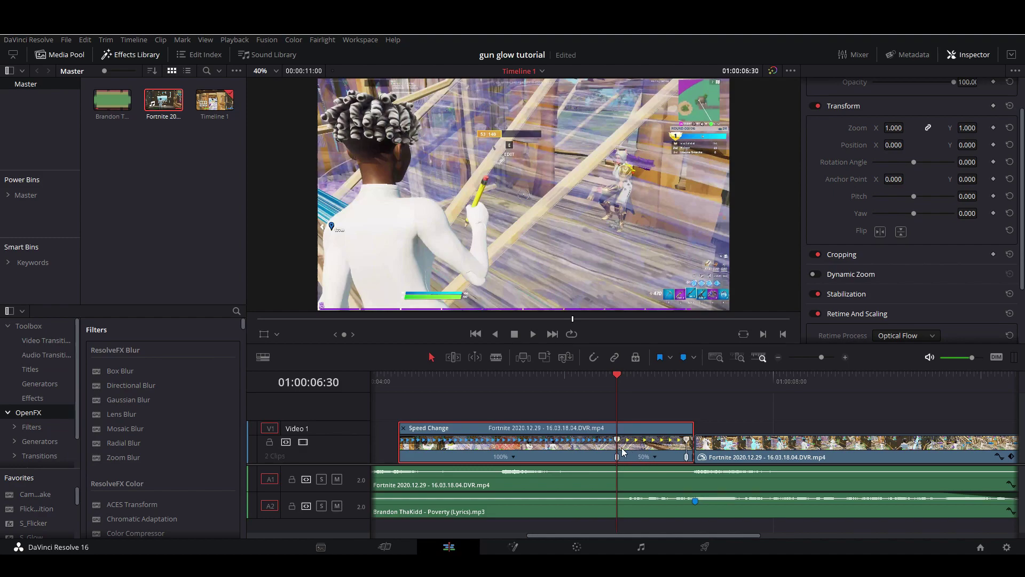
pyautogui.hotkey('ctrl', 'b')
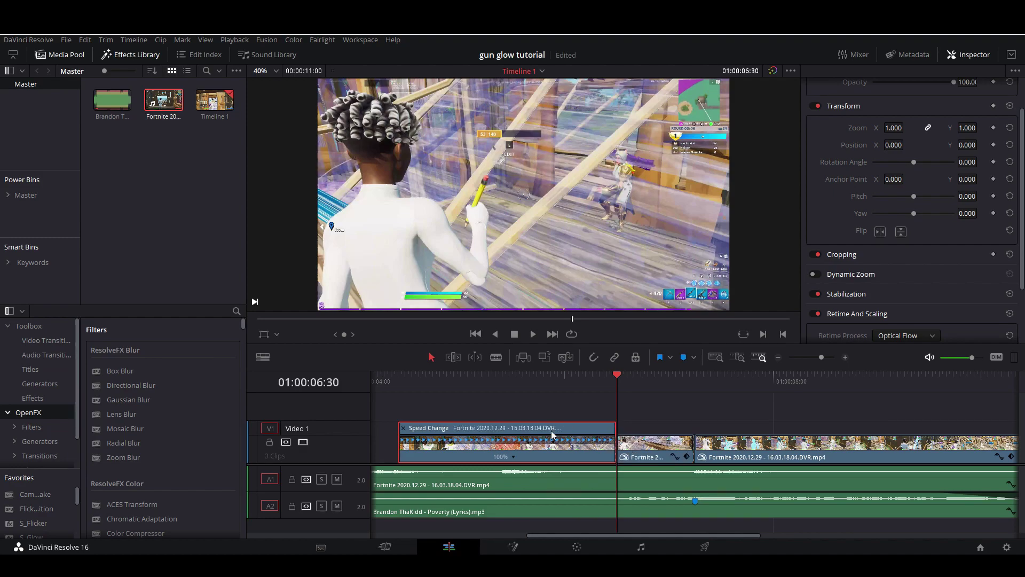
pyautogui.click(403, 428)
# - Open the short slow-motion clip just before the music marker on the Fusion page, with the playhead at 01:00:06:52
pyautogui.click(665, 455)
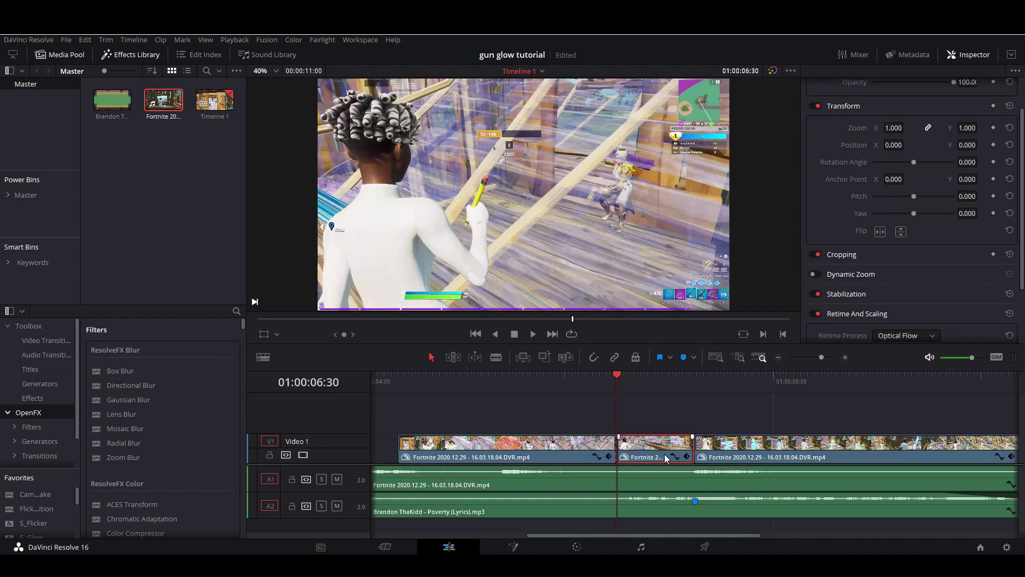
pyautogui.moveTo(620, 377); pyautogui.dragTo(655, 383)
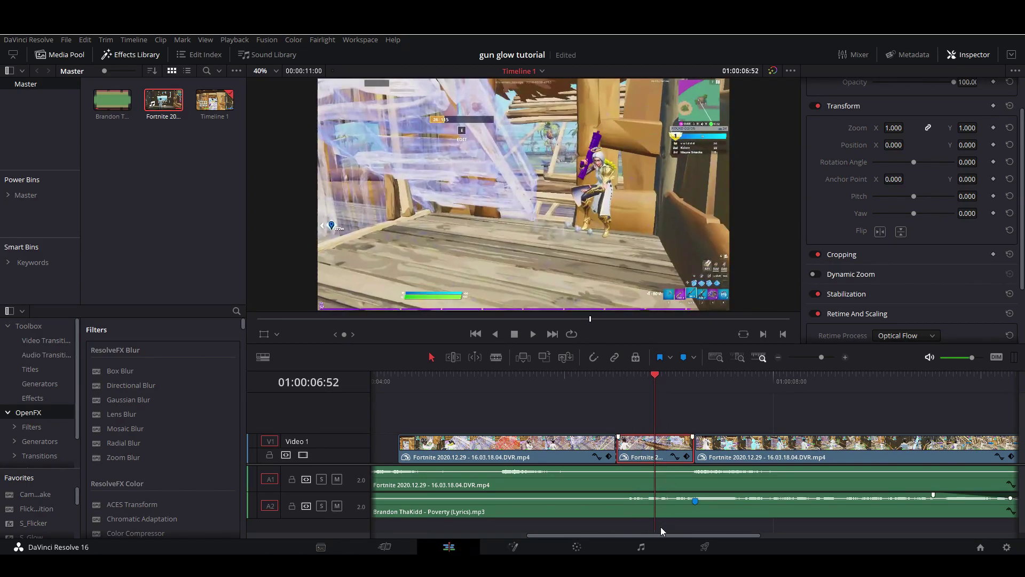
pyautogui.click(504, 549)
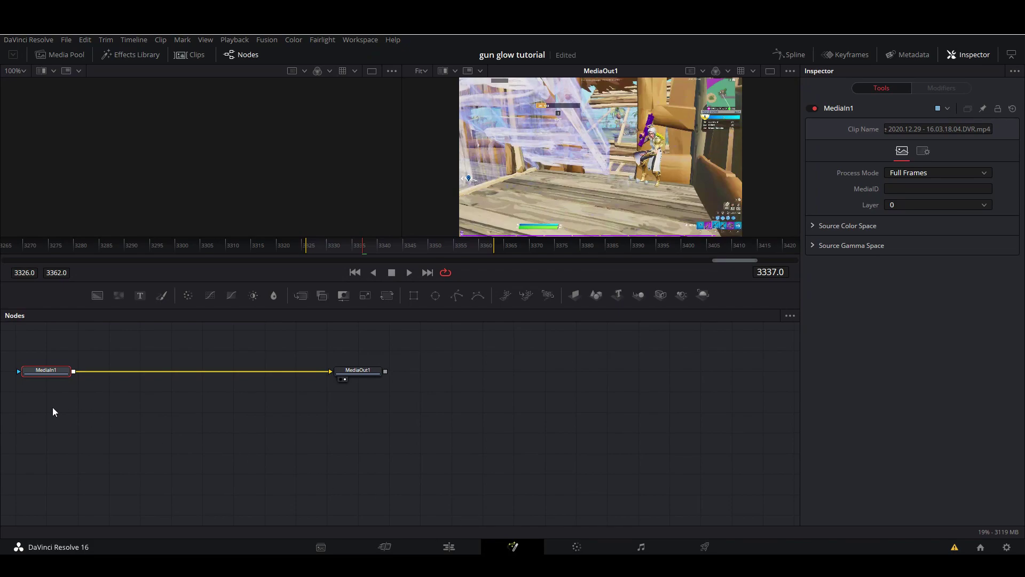
# - Add the ResolveFX version of the Dent tool between MediaIn1 and MediaOut1
pyautogui.hotkey('shift', 'space')
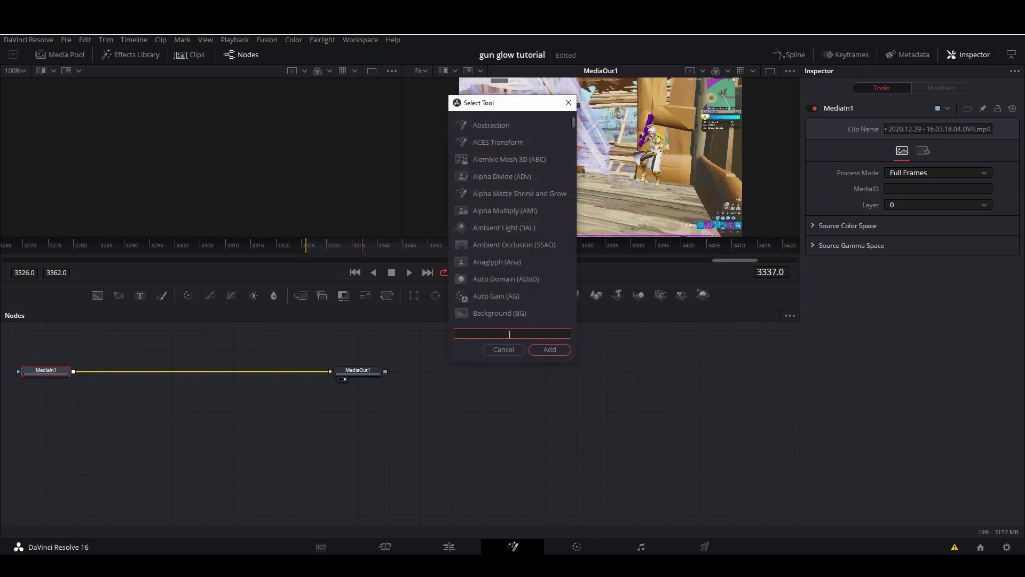
pyautogui.write('dent')
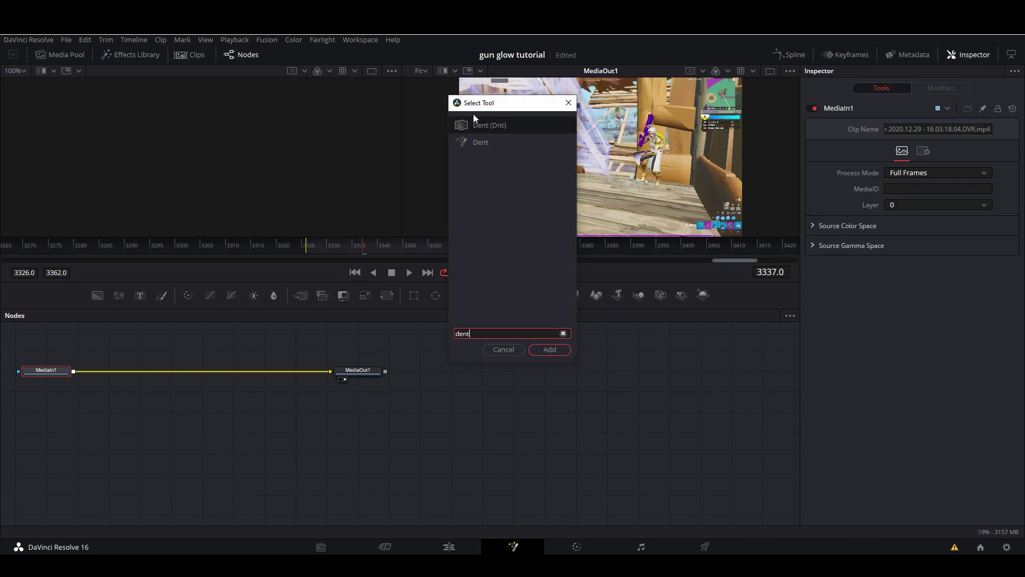
pyautogui.click(482, 141)
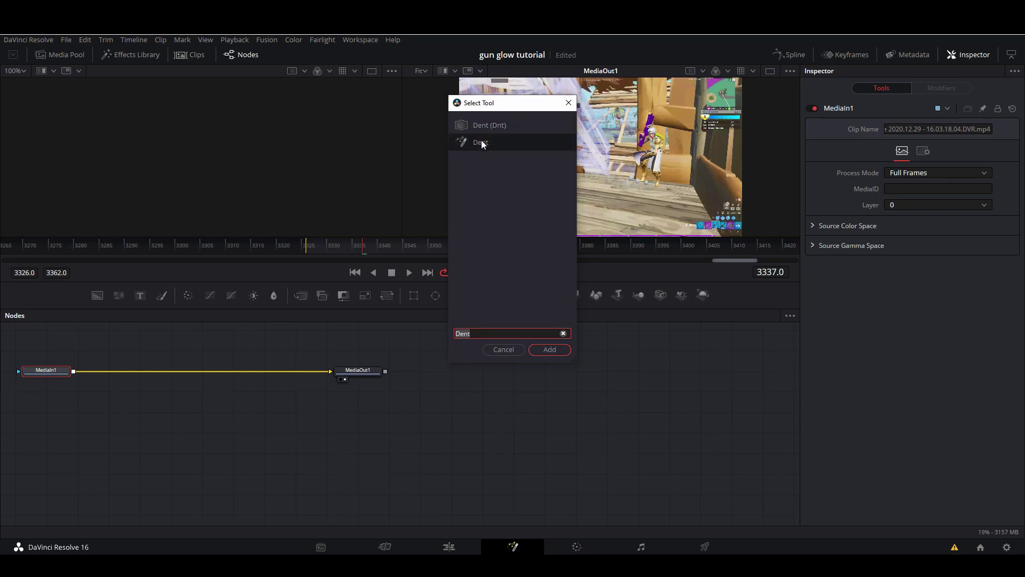
pyautogui.doubleClick(481, 141)
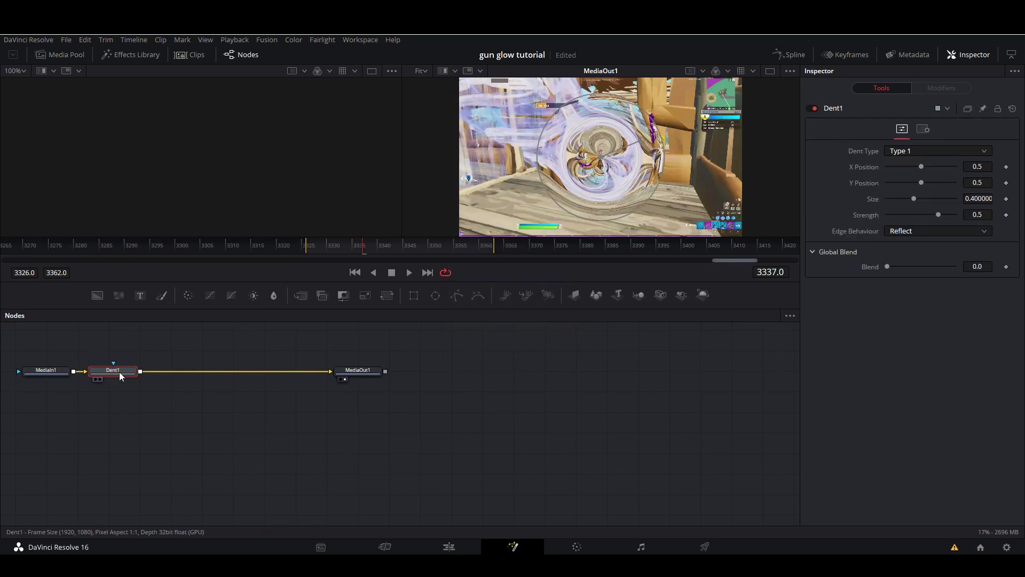
# - Move the Dent1 node slightly closer to MediaIn1 and set its Dent Type to Type 2
pyautogui.moveTo(119, 371); pyautogui.dragTo(113, 372)
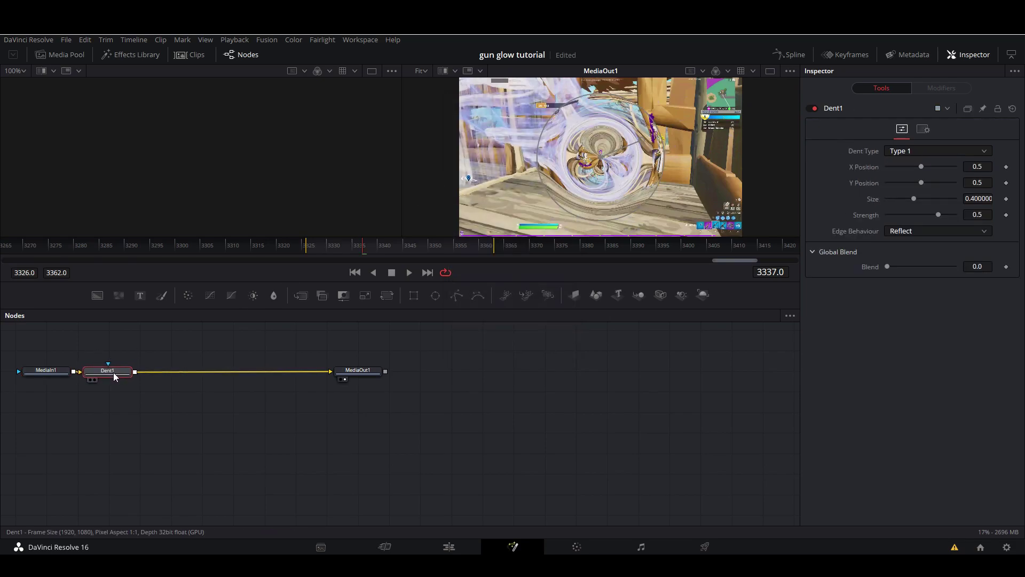
pyautogui.click(953, 149)
pyautogui.click(908, 180)
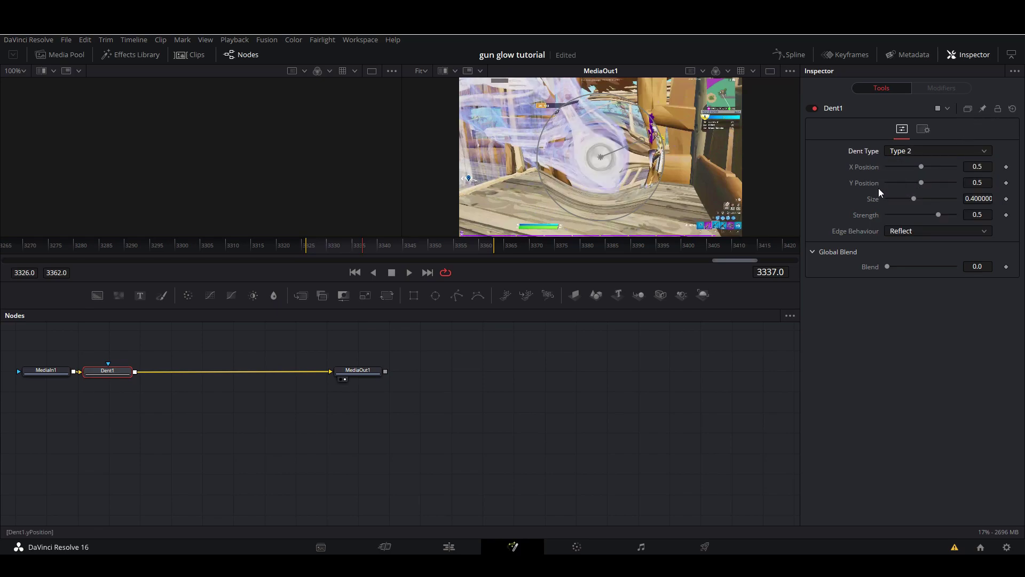
# - Keyframe Dent1's Size at 0.0629 on the clip's first frame, 3326
pyautogui.moveTo(367, 237); pyautogui.dragTo(310, 251)
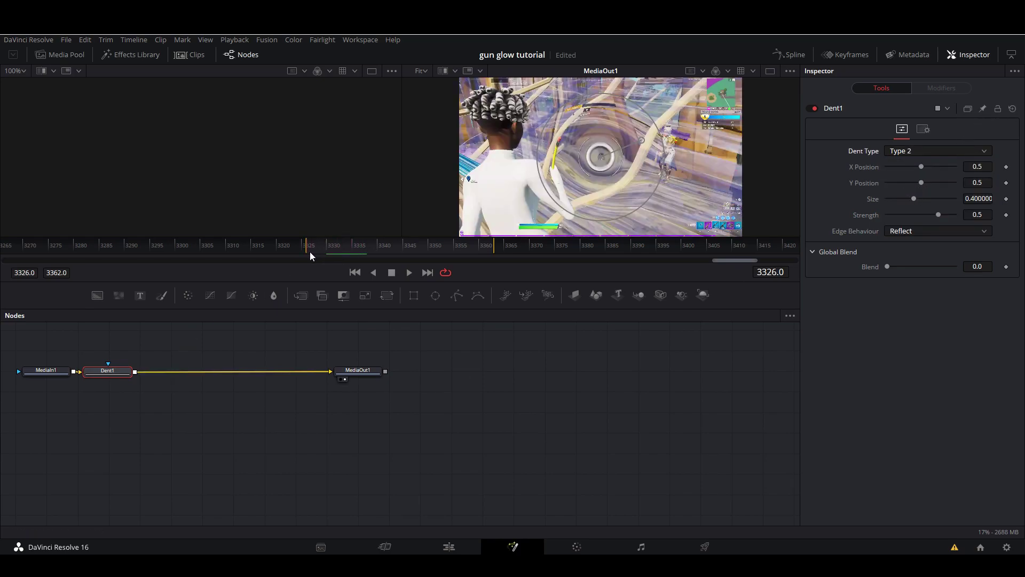
pyautogui.click(1006, 199)
pyautogui.moveTo(987, 198); pyautogui.dragTo(406, 212)
pyautogui.moveTo(601, 157)
pyautogui.mouseDown()
pyautogui.moveTo(593, 145)
pyautogui.moveTo(594, 159)
pyautogui.mouseUp()
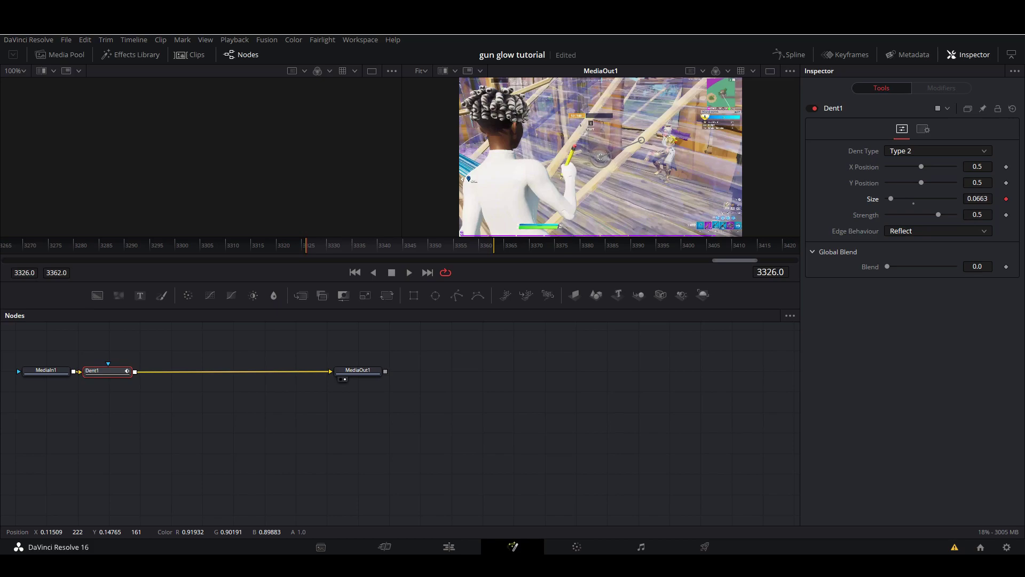
pyautogui.moveTo(985, 198); pyautogui.dragTo(984, 199)
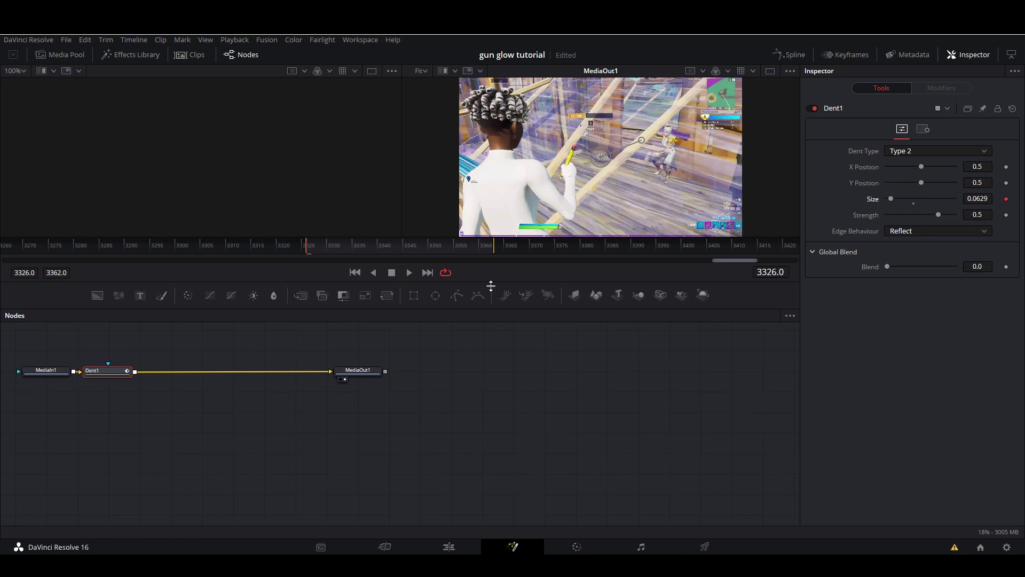
# - Keyframe Dent1's Size at 1.0 on the clip's last frame, 3362
pyautogui.moveTo(335, 247); pyautogui.dragTo(493, 247)
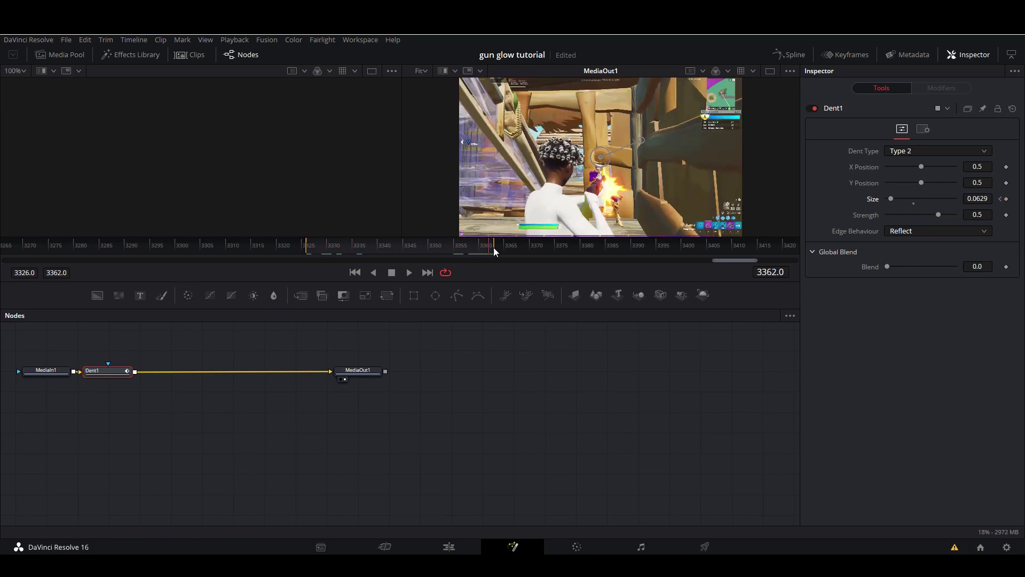
pyautogui.click(1007, 199)
pyautogui.click(988, 199)
pyautogui.press('BackSpace')
pyautogui.press('BackSpace')
pyautogui.press('BackSpace')
pyautogui.press('BackSpace')
pyautogui.press('BackSpace')
pyautogui.write('1.2')
pyautogui.press('Return')
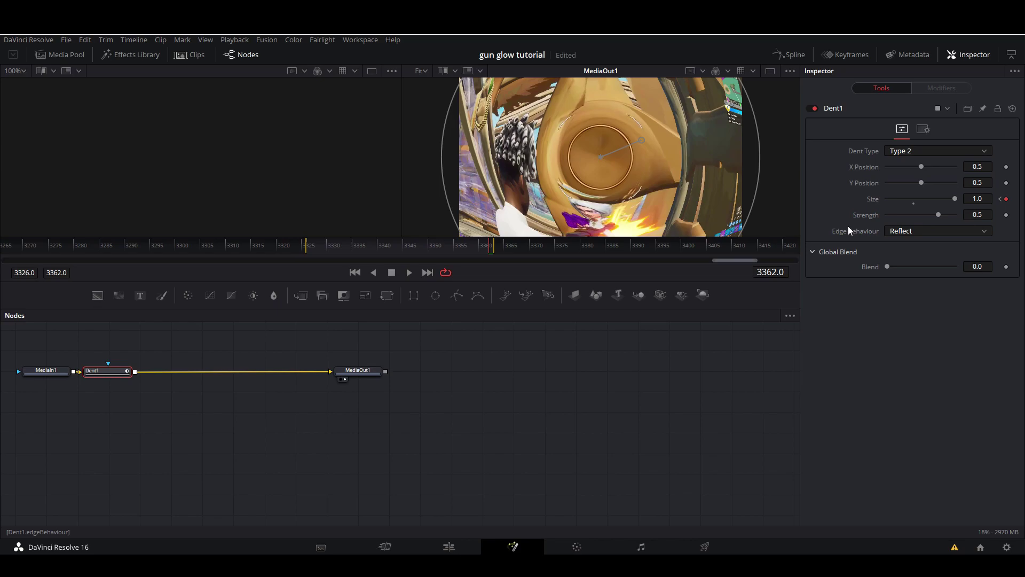
# - Keyframe Dent1's Strength at 0.309 on the clip's first frame, 3326
pyautogui.click(316, 248)
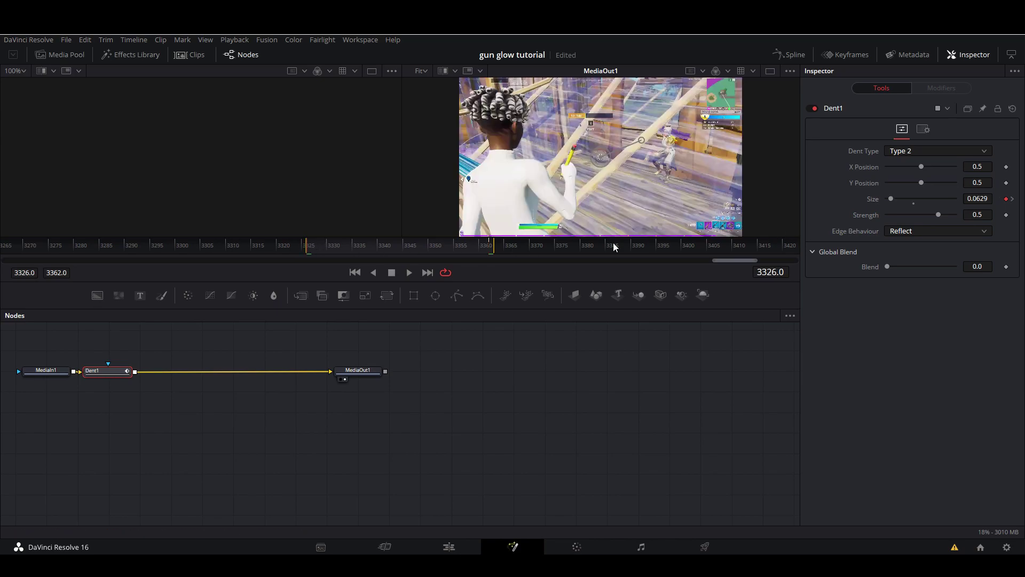
pyautogui.click(1007, 215)
pyautogui.moveTo(939, 214); pyautogui.dragTo(931, 214)
pyautogui.click(388, 245)
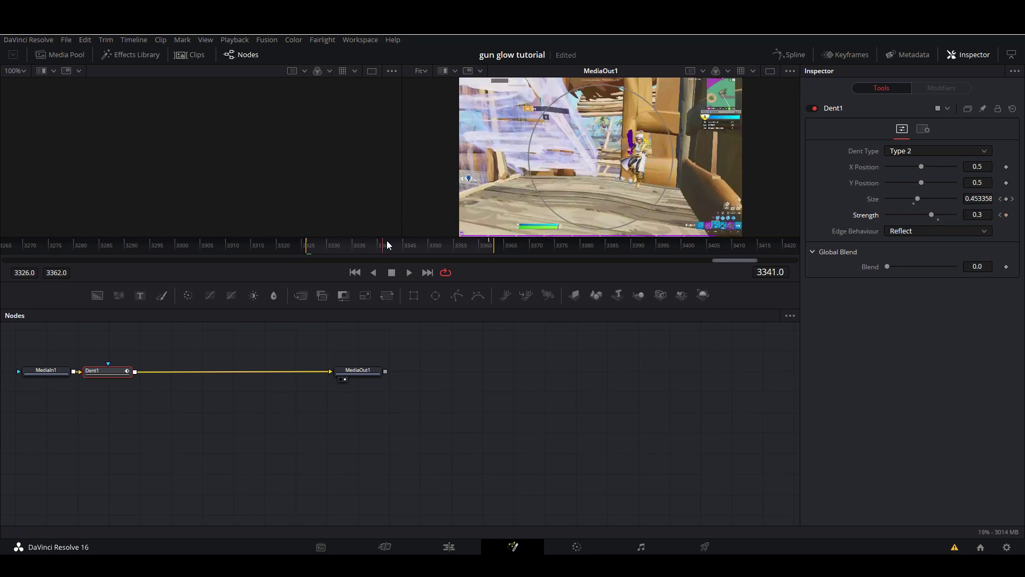
pyautogui.moveTo(390, 241); pyautogui.dragTo(309, 247)
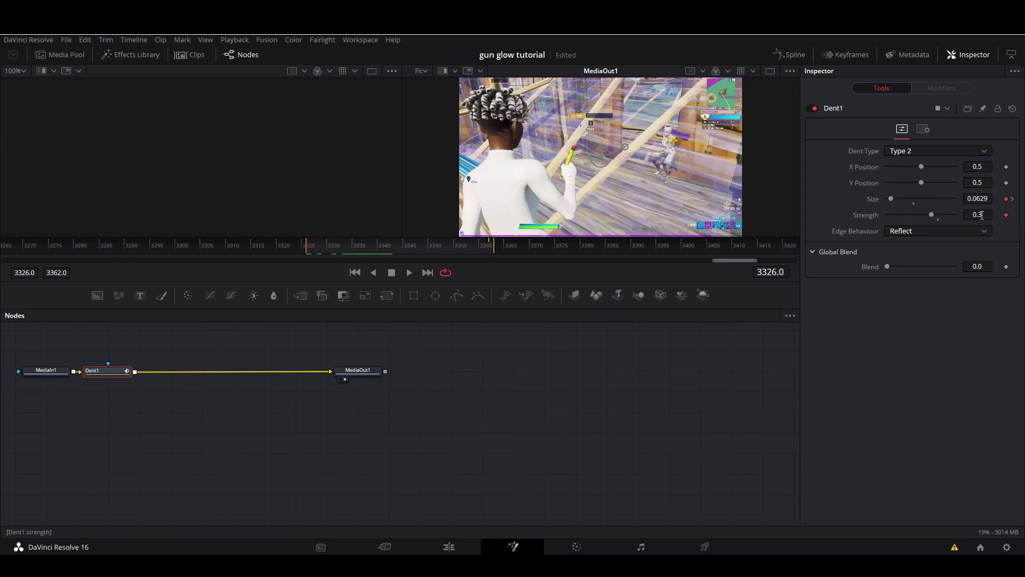
pyautogui.moveTo(983, 214); pyautogui.dragTo(977, 215)
pyautogui.moveTo(982, 214); pyautogui.dragTo(981, 215)
pyautogui.click(985, 215)
pyautogui.press('Return')
# - Keyframe Dent1's Strength at 0.224 on the clip's last frame, 3362
pyautogui.moveTo(332, 245); pyautogui.dragTo(491, 255)
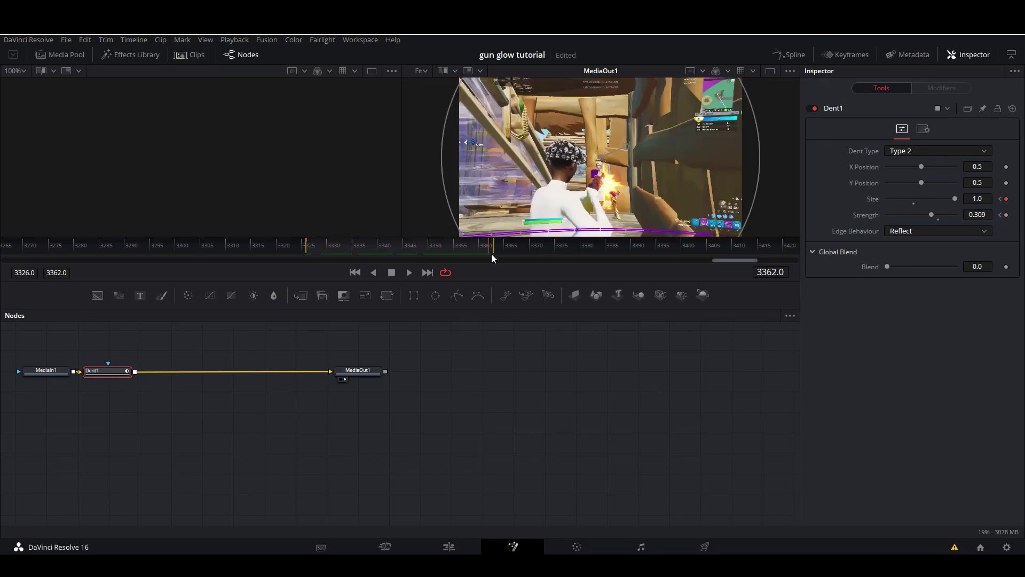
pyautogui.click(1006, 216)
pyautogui.moveTo(985, 214)
pyautogui.mouseDown()
pyautogui.moveTo(929, 214)
pyautogui.moveTo(983, 215)
pyautogui.mouseUp()
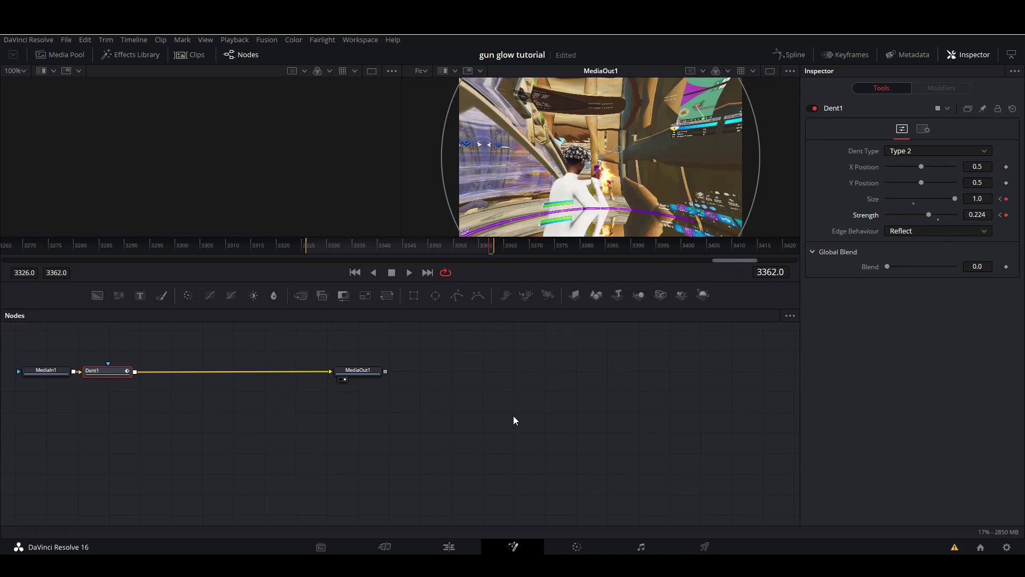
# - Play back the dent animation on the Edit page timeline, reviewing the slow-motion clip up to and past the music marker
pyautogui.click(437, 544)
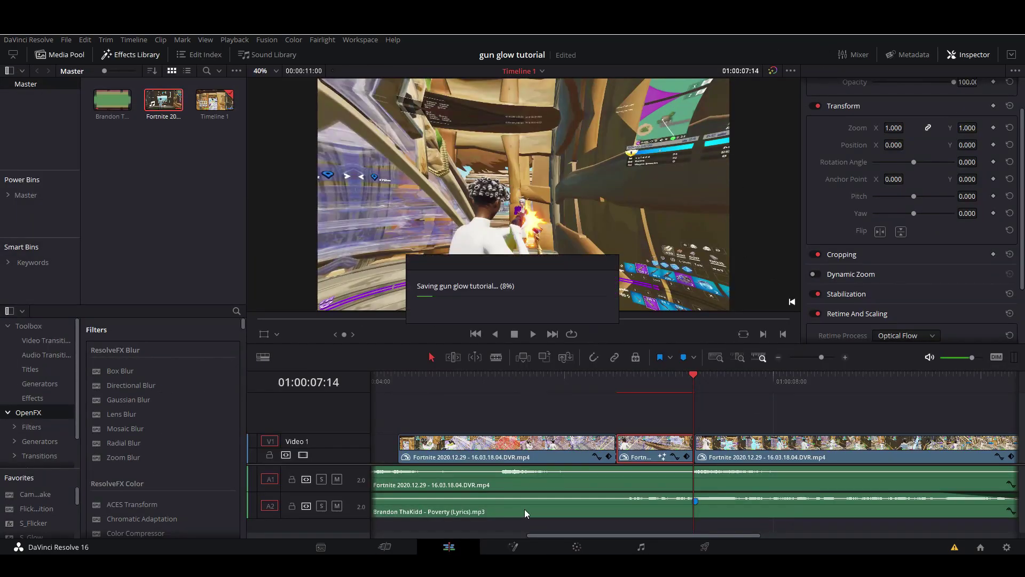
pyautogui.click(502, 380)
pyautogui.press('space')
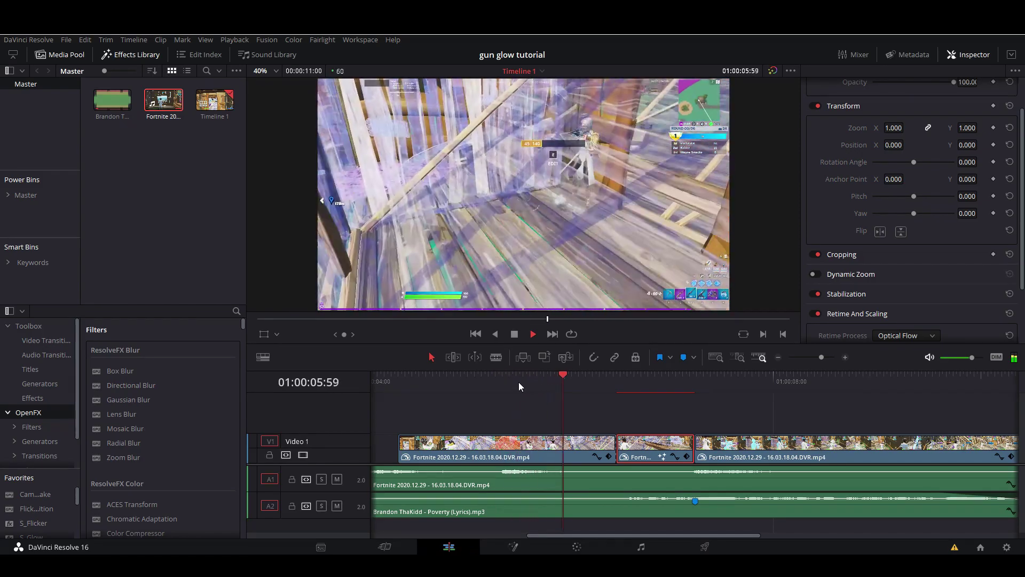
pyautogui.click(616, 373)
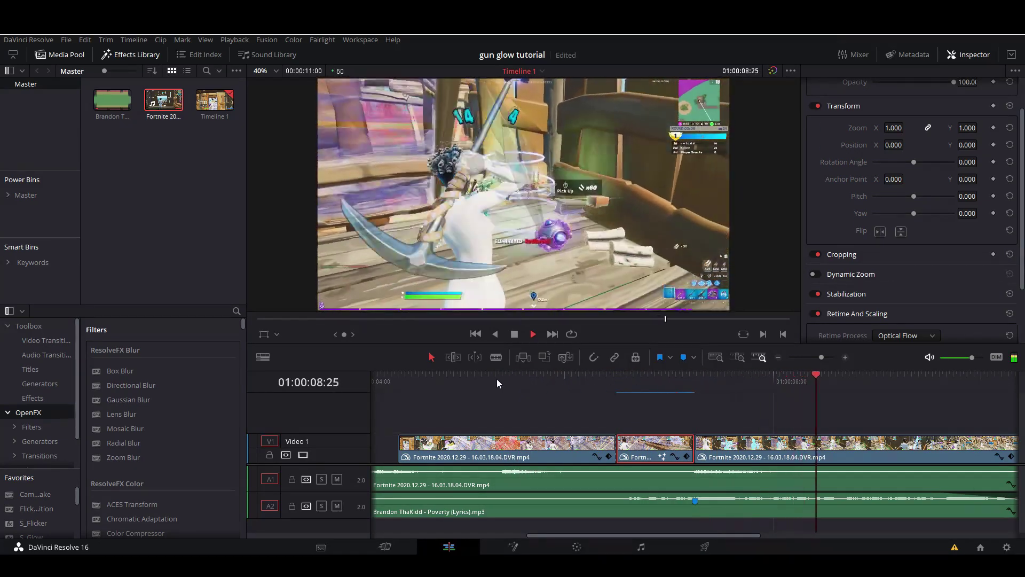
pyautogui.click(497, 379)
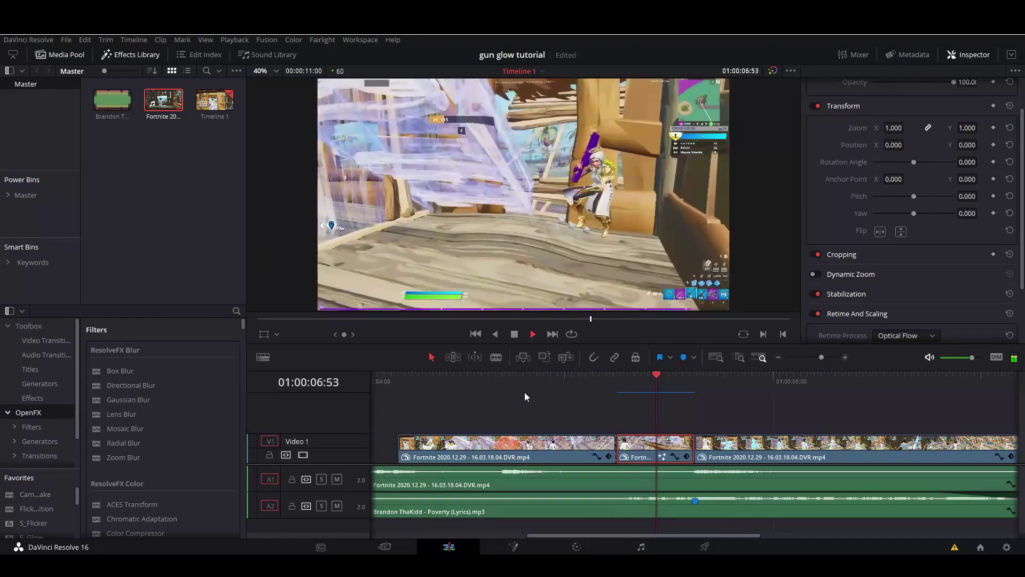
pyautogui.click(582, 377)
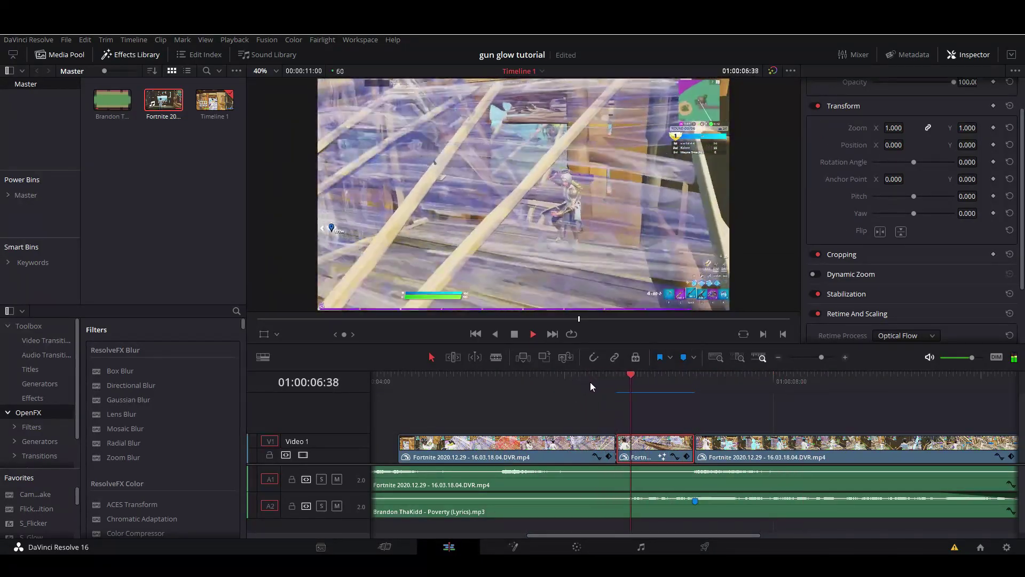
pyautogui.moveTo(609, 381); pyautogui.dragTo(694, 385)
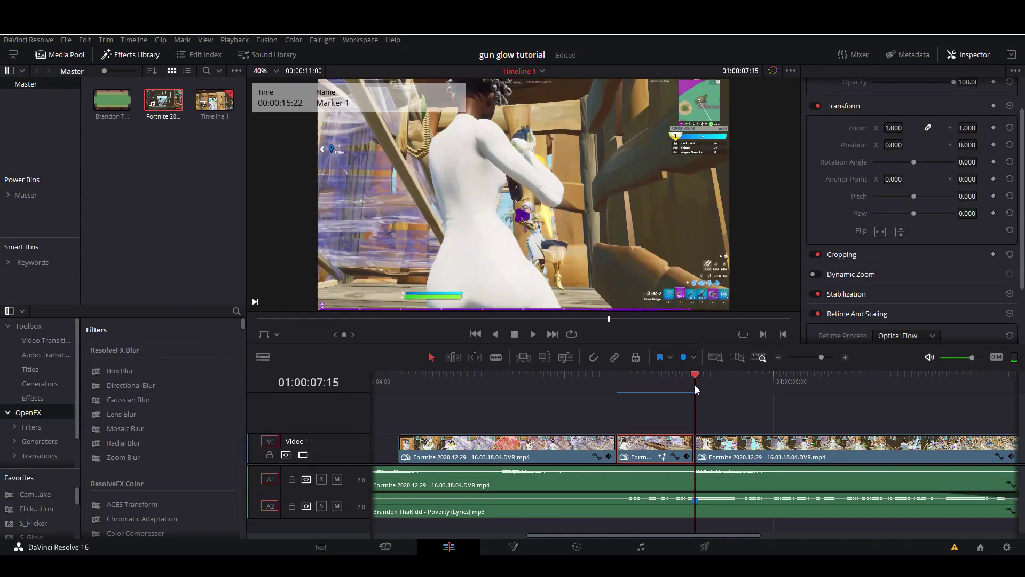
pyautogui.moveTo(694, 386); pyautogui.dragTo(620, 390)
pyautogui.press('space')
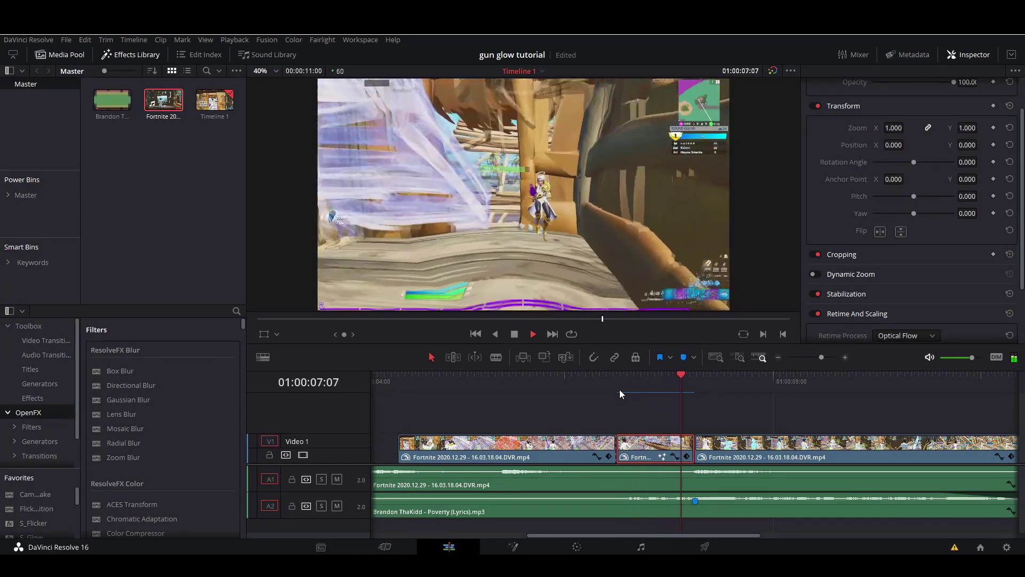
pyautogui.click(653, 376)
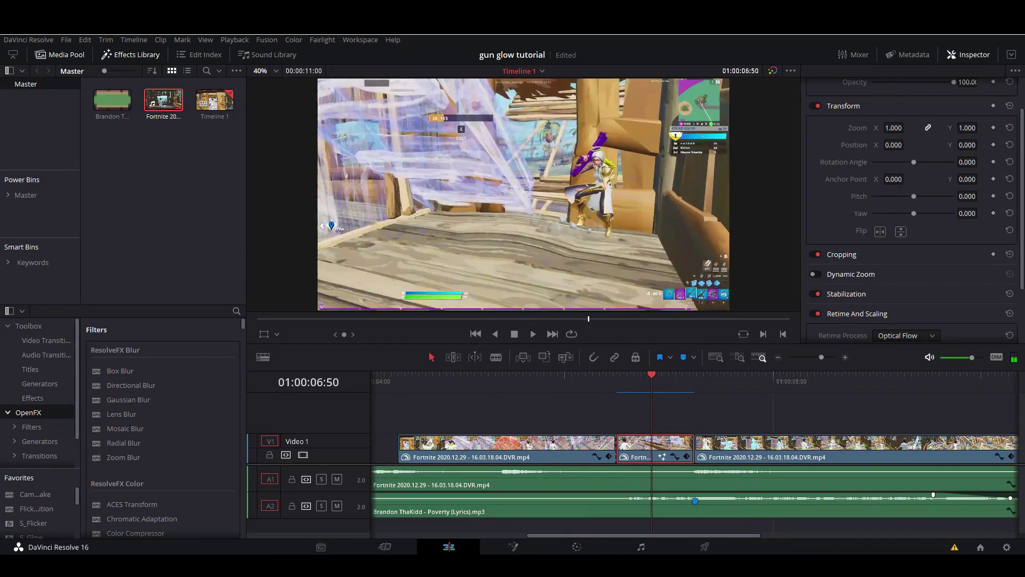
# - Return to the Fusion page and display Dent1's Size and Strength curves in the spline editor
pyautogui.click(519, 550)
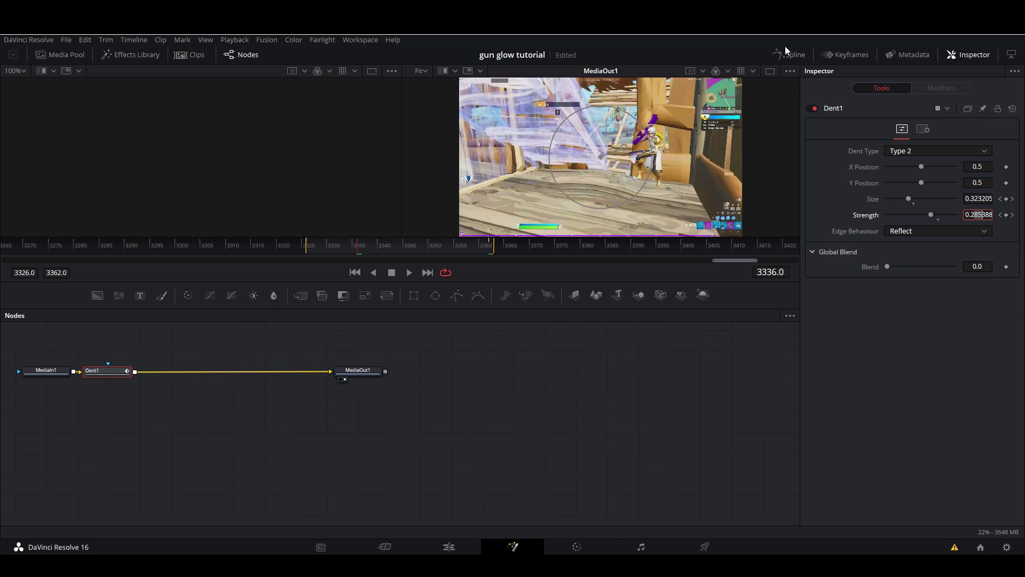
pyautogui.click(799, 53)
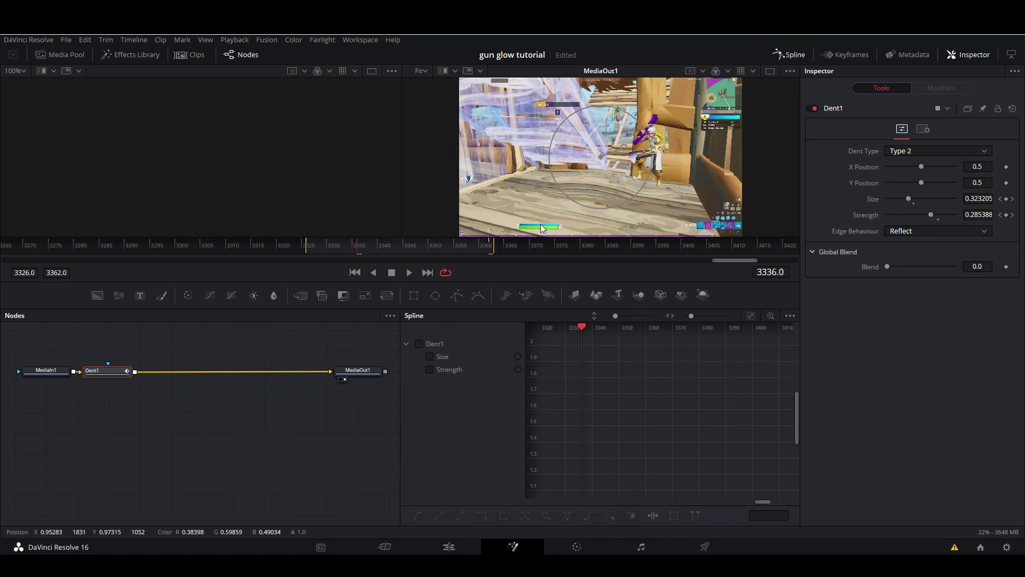
pyautogui.click(419, 344)
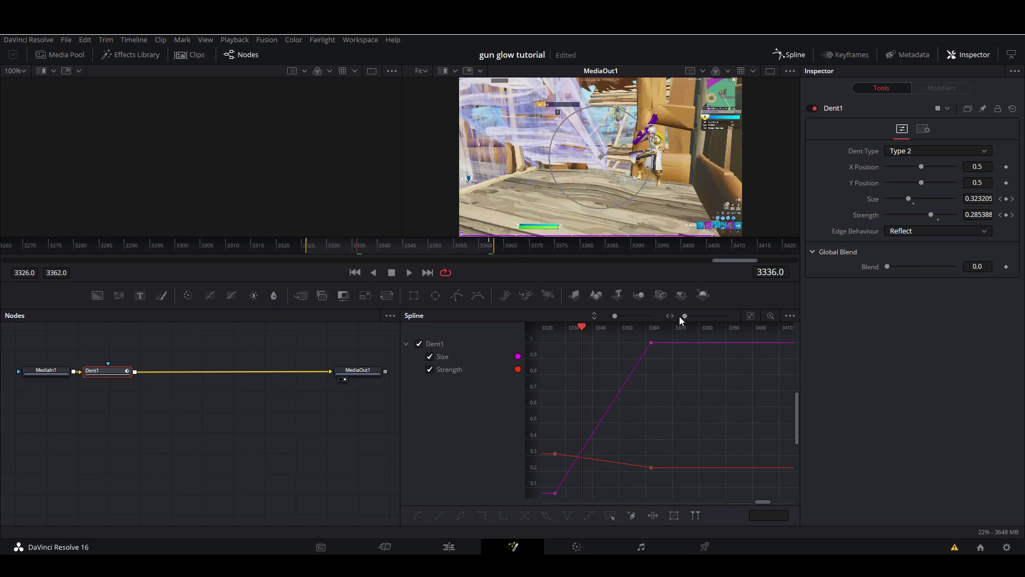
# - Select all keyframes on Dent1's Size and Strength curves and smooth them
pyautogui.scroll(-2, 651, 374)
pyautogui.scroll(2, 650, 374)
pyautogui.keyDown('ctrl'); pyautogui.scroll(-2, 649, 373); pyautogui.keyUp('ctrl')
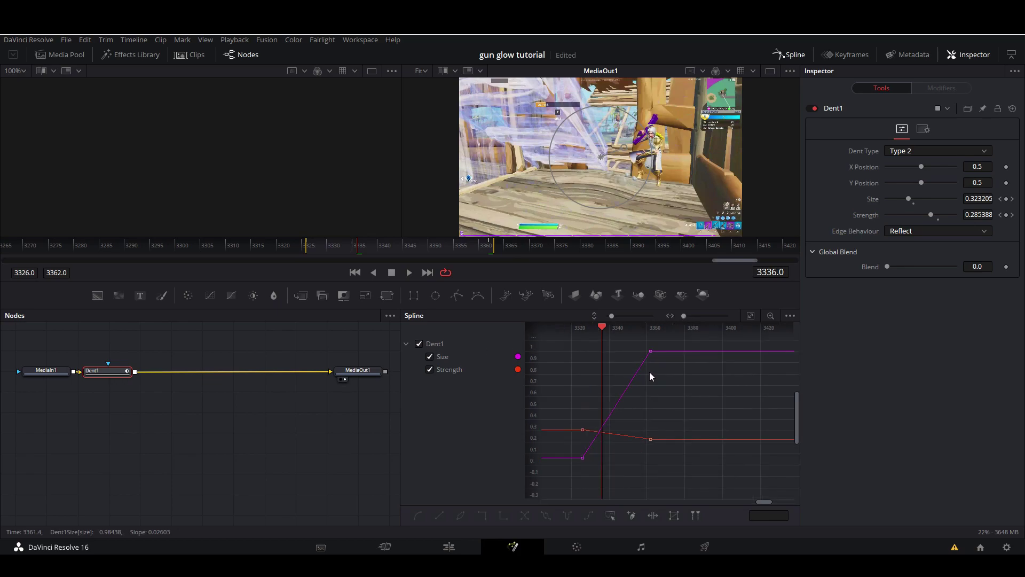
pyautogui.moveTo(658, 381); pyautogui.dragTo(668, 379)
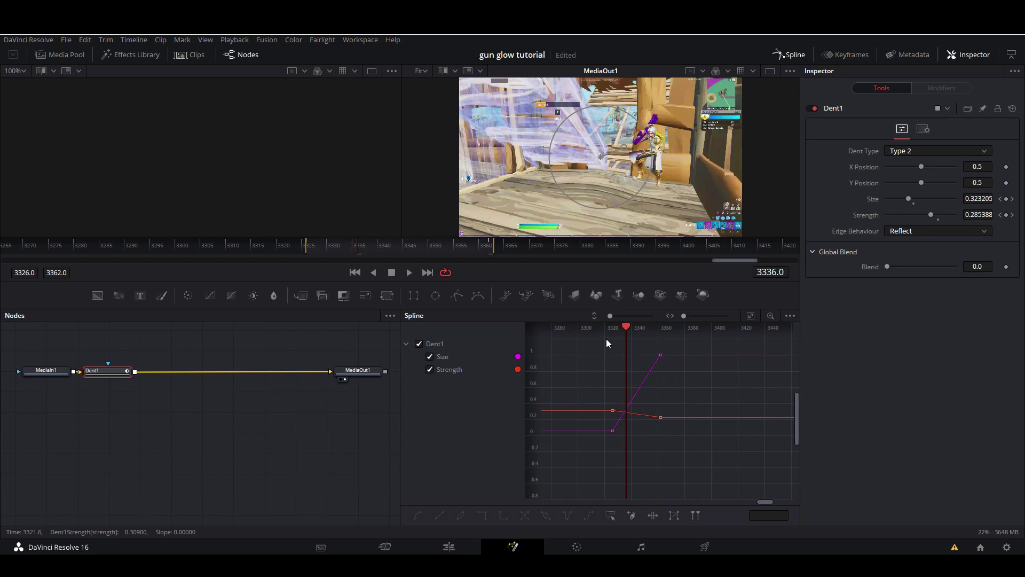
pyautogui.moveTo(593, 343); pyautogui.dragTo(684, 442)
pyautogui.hotkey('shift', 's')
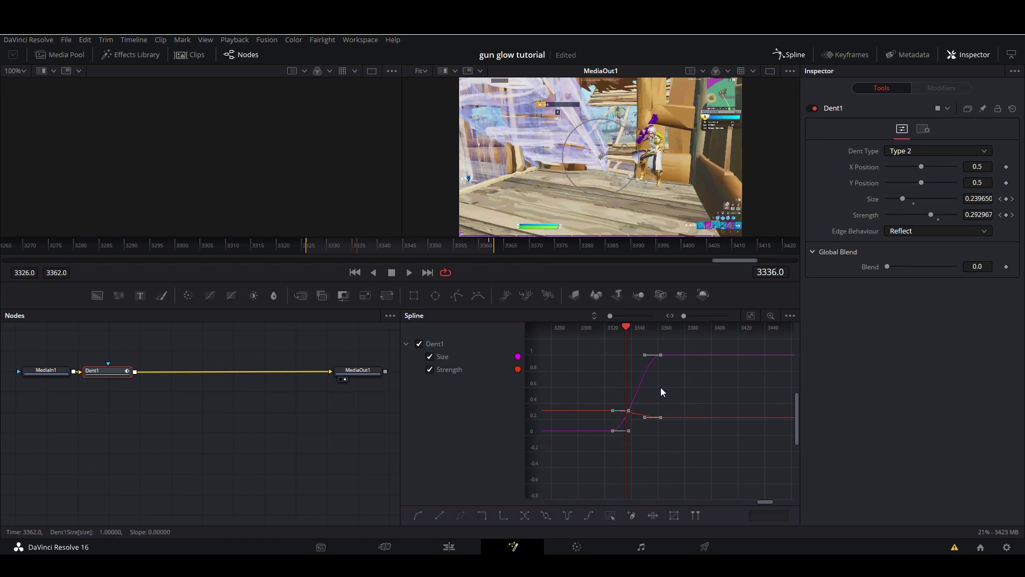
# - Reshape the Size curve's handles so it rises steeply from the first keyframe and eases gradually into the last
pyautogui.scroll(-2, 664, 388)
pyautogui.scroll(2, 664, 388)
pyautogui.scroll(-1, 664, 388)
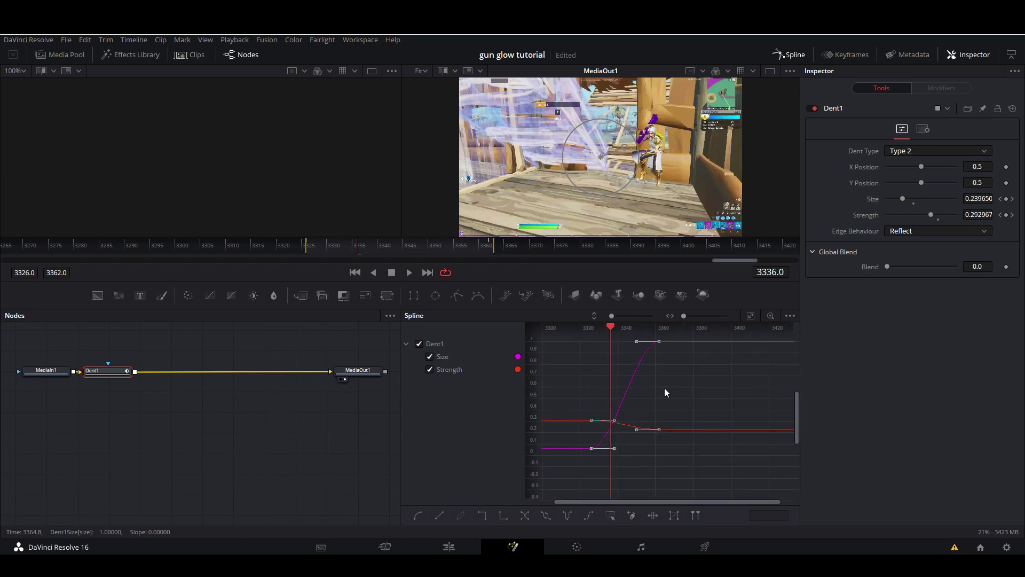
pyautogui.moveTo(664, 388); pyautogui.dragTo(676, 405)
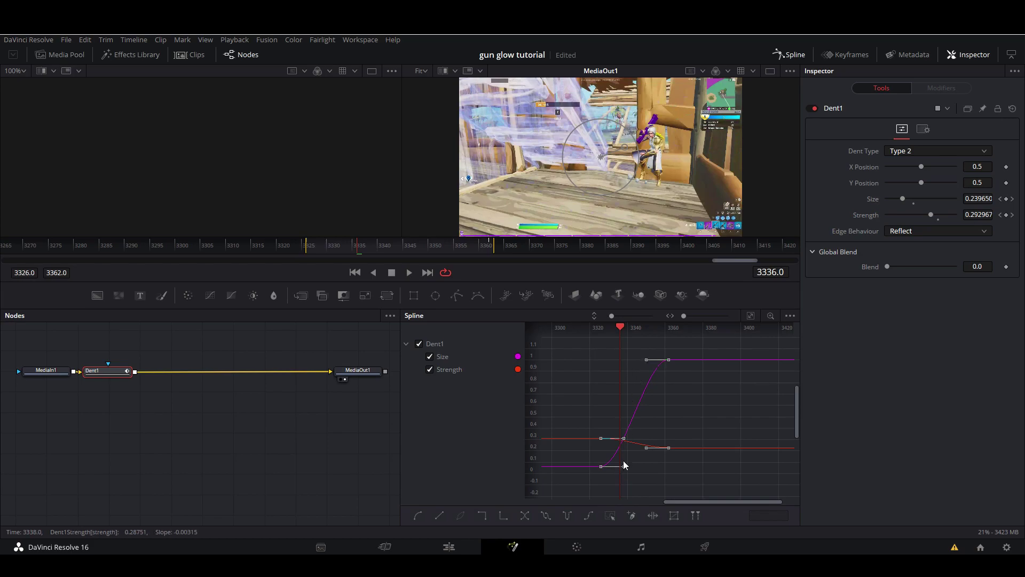
pyautogui.moveTo(623, 468); pyautogui.dragTo(603, 365)
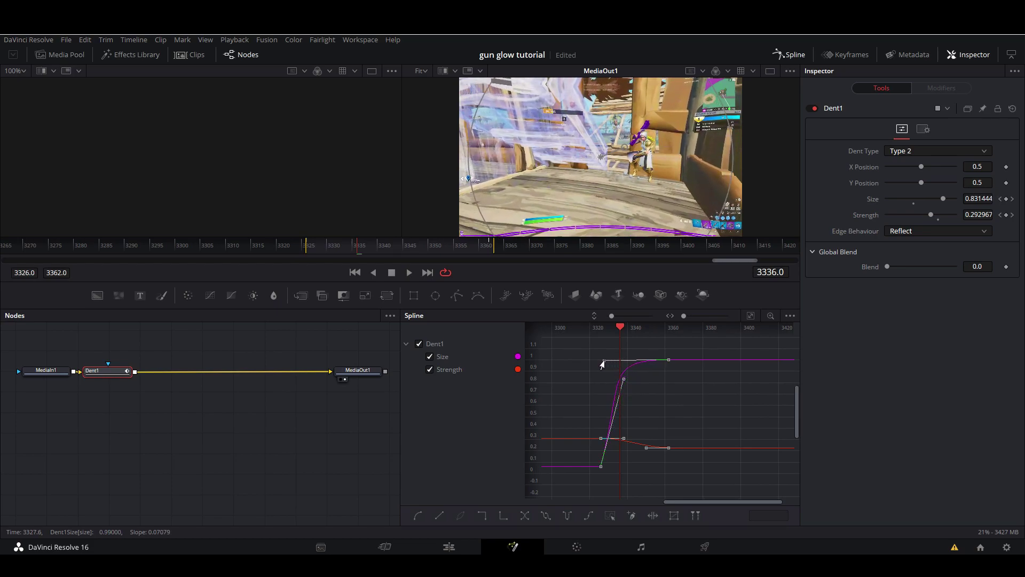
# - Bend the Strength curve's first keyframe handle downward so the strength falls quickly at the start
pyautogui.scroll(1, 656, 399)
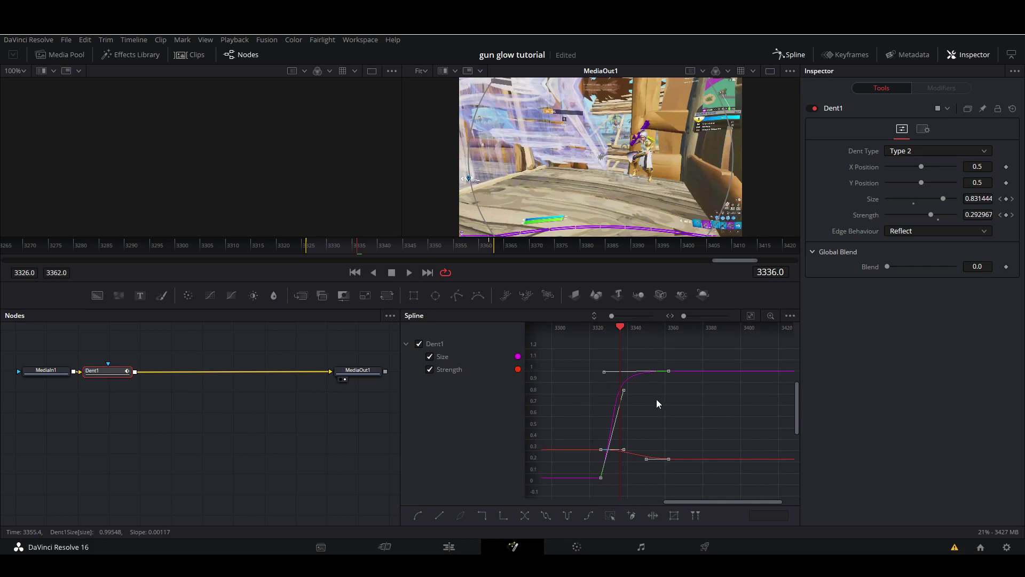
pyautogui.scroll(3, 656, 399)
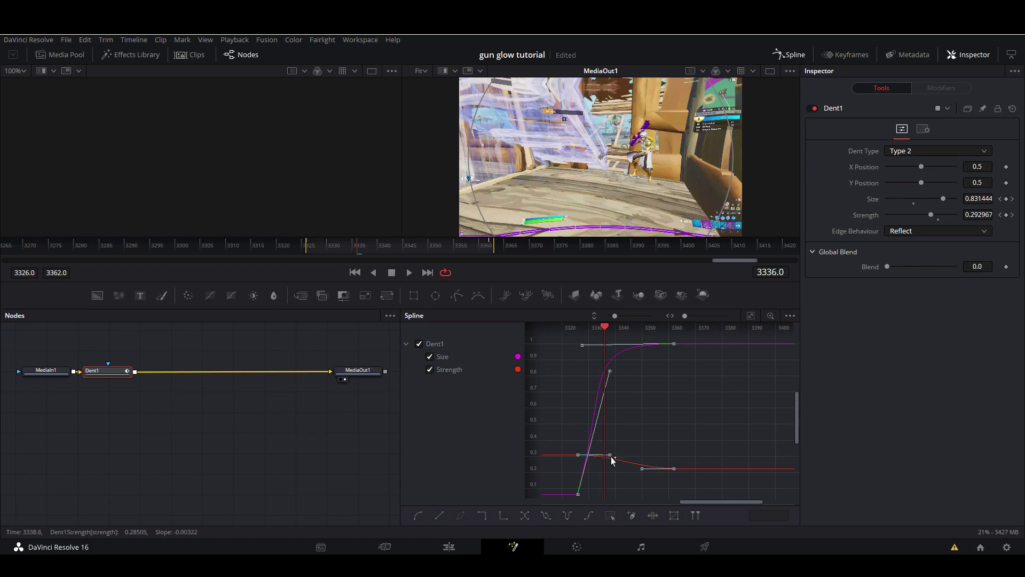
pyautogui.moveTo(609, 457); pyautogui.dragTo(612, 475)
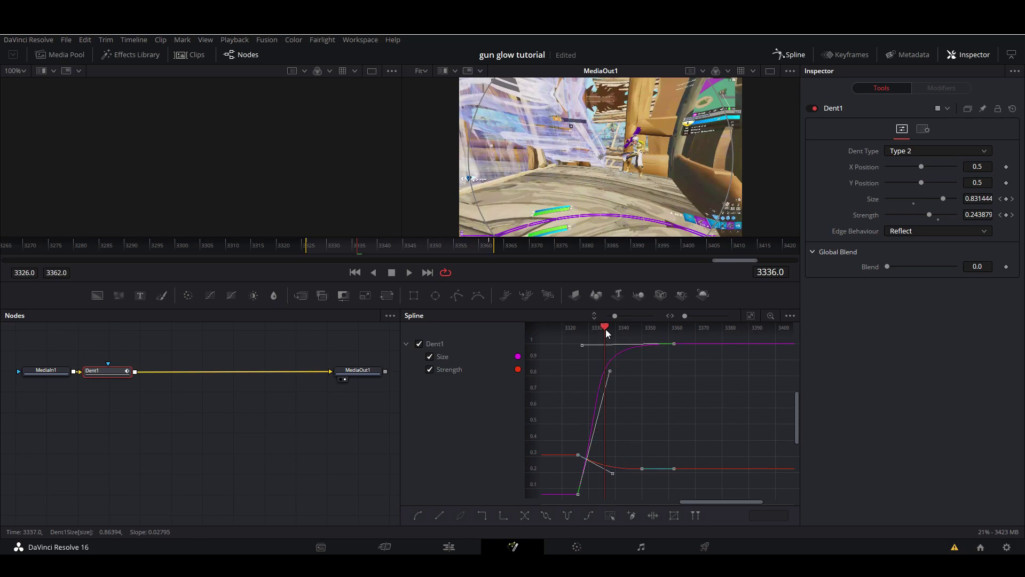
# - Move the playhead to frame 3322, close the spline editor and save the project
pyautogui.moveTo(605, 328); pyautogui.dragTo(567, 329)
pyautogui.moveTo(637, 415); pyautogui.dragTo(668, 412)
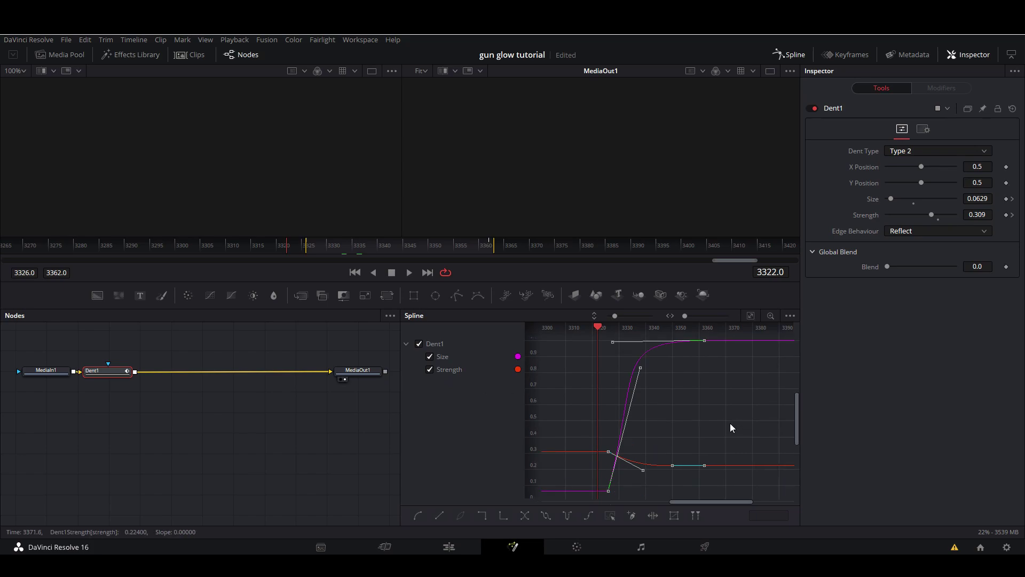
pyautogui.click(790, 54)
pyautogui.hotkey('ctrl', 's')
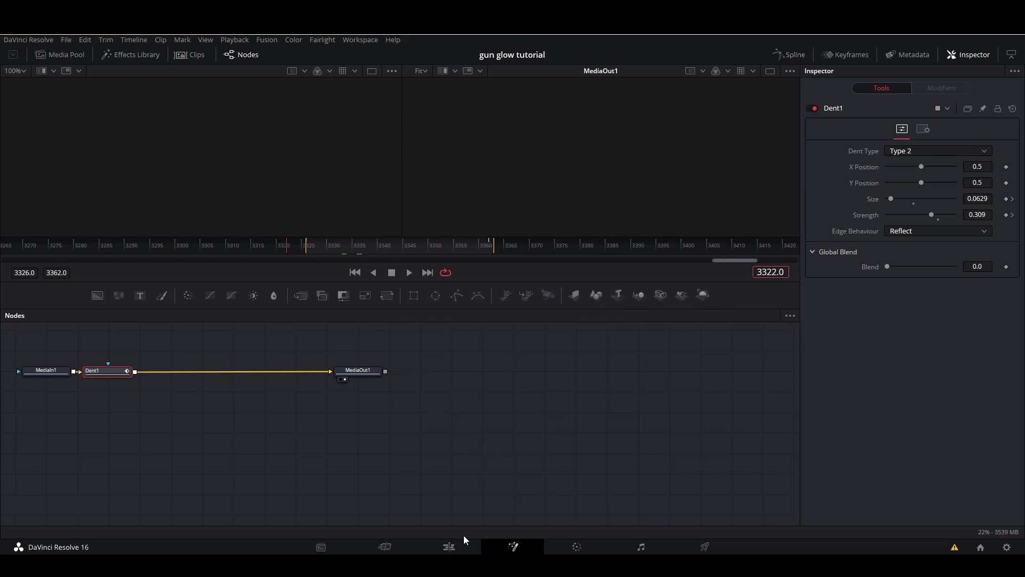
# - Return to the Edit page and play the timeline through the Dent clip to review its motion
pyautogui.click(449, 546)
pyautogui.moveTo(611, 376); pyautogui.dragTo(550, 380)
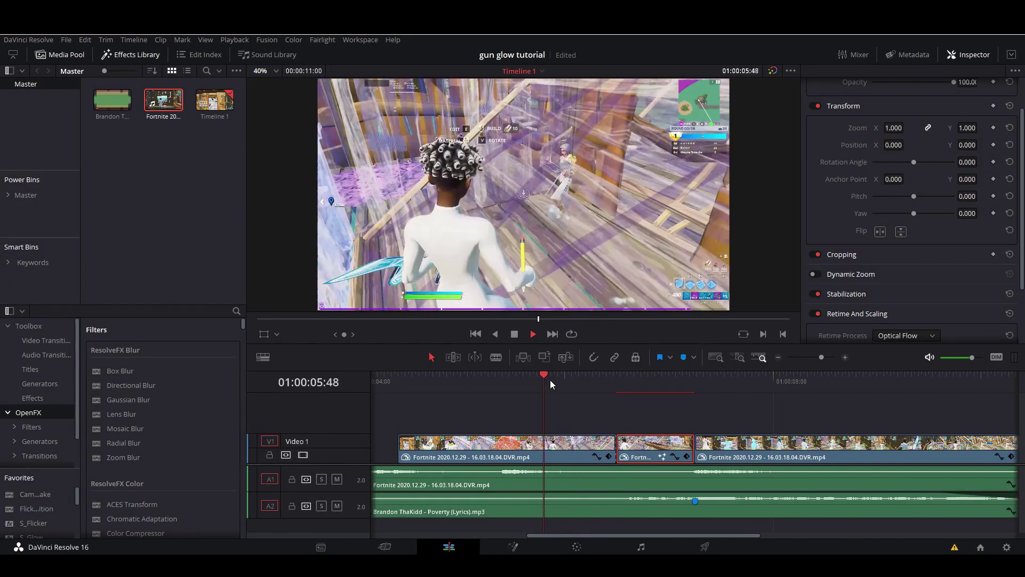
pyautogui.press('space')
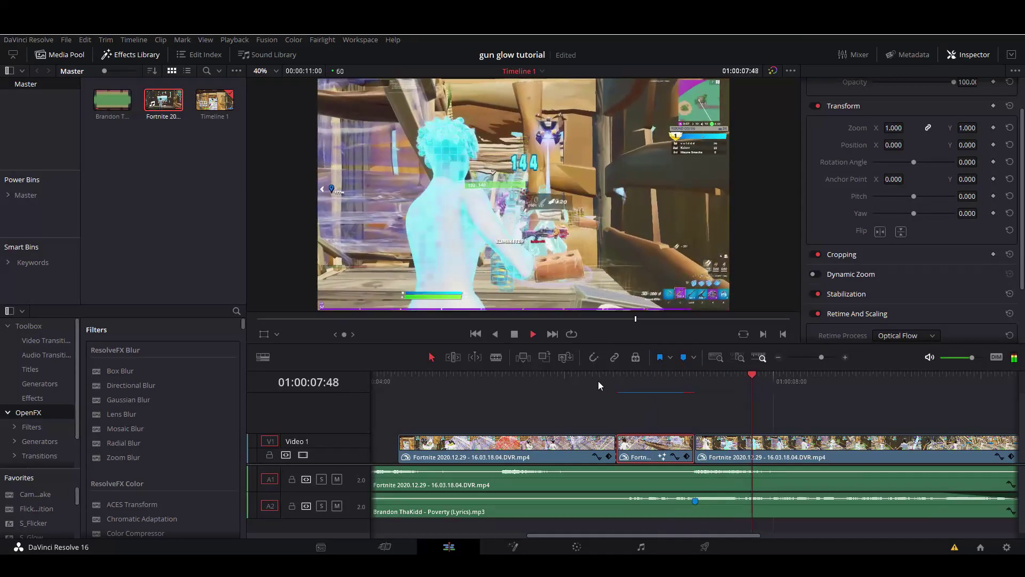
pyautogui.click(603, 375)
pyautogui.click(603, 375)
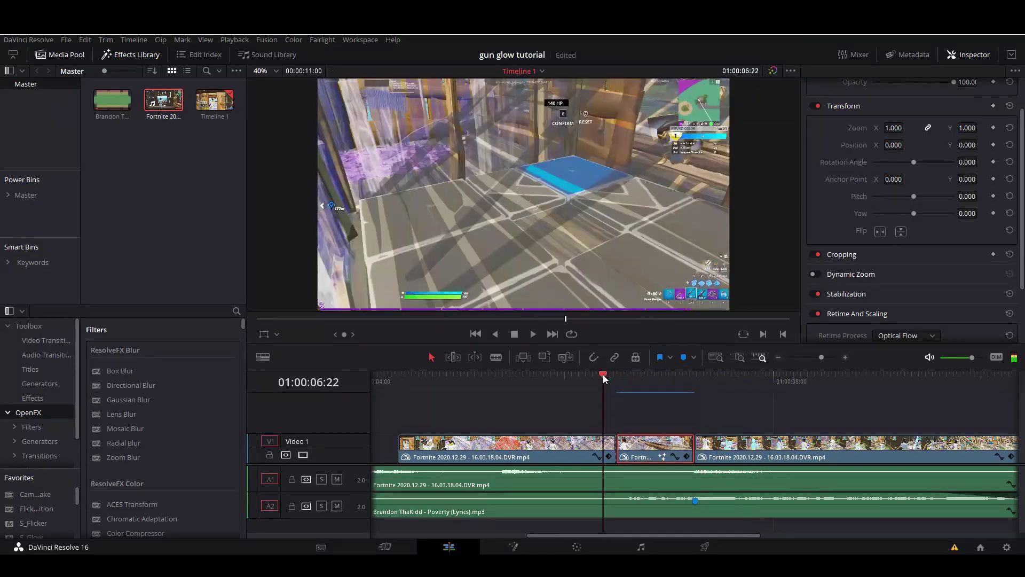
pyautogui.press('space')
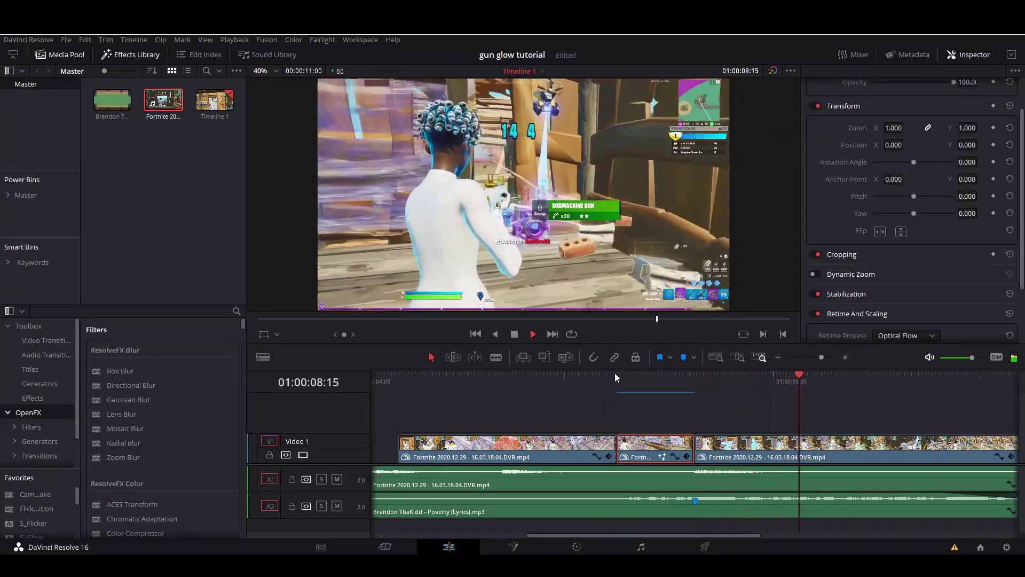
# - Place the playhead at the music marker, select the last video clip, save the project and apply the S_Glow effect to that clip
pyautogui.click(690, 381)
pyautogui.click(695, 381)
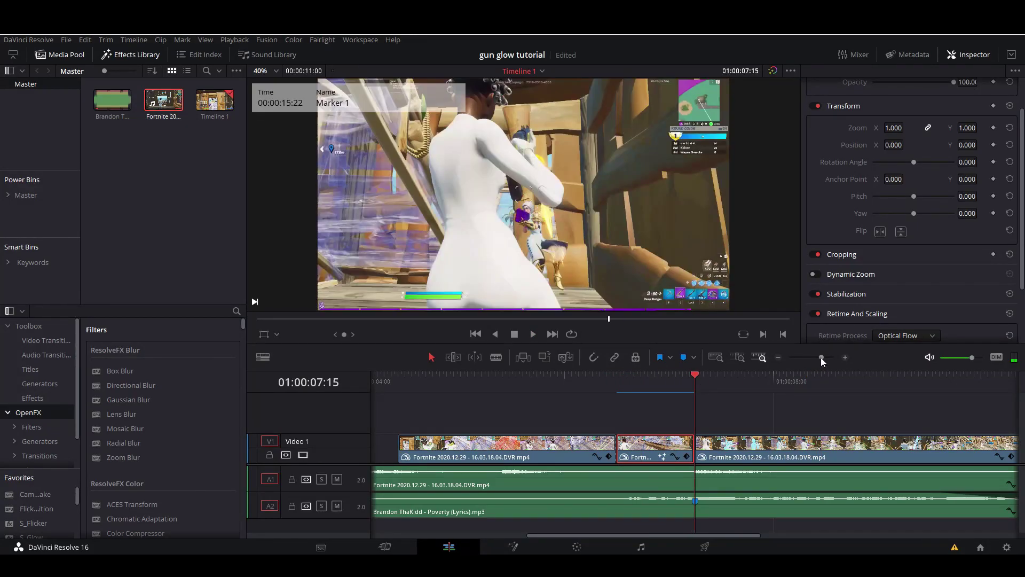
pyautogui.moveTo(821, 357)
pyautogui.mouseDown()
pyautogui.moveTo(830, 358)
pyautogui.moveTo(821, 360)
pyautogui.mouseUp()
pyautogui.click(780, 453)
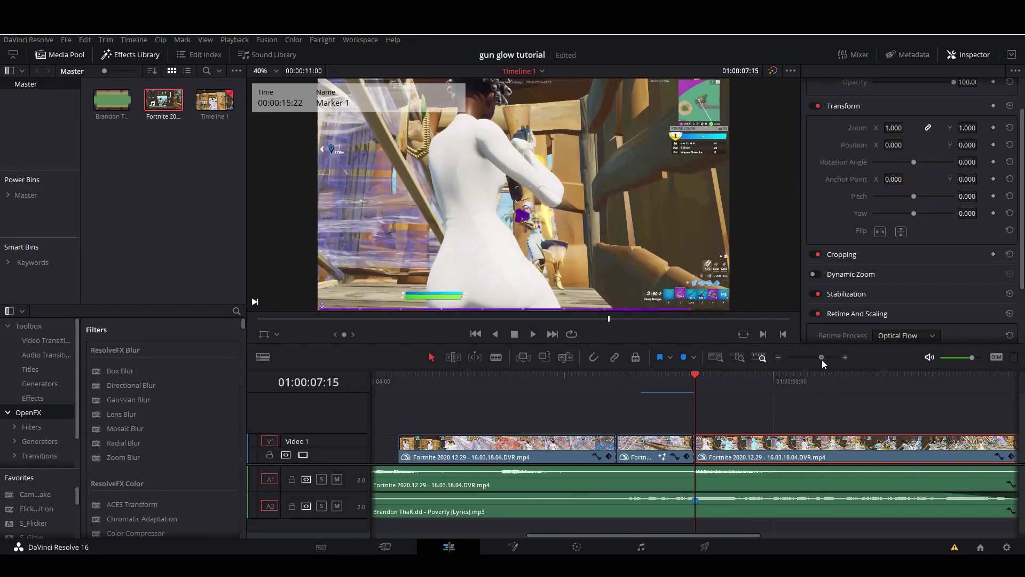
pyautogui.click(822, 360)
pyautogui.hotkey('ctrl', 's')
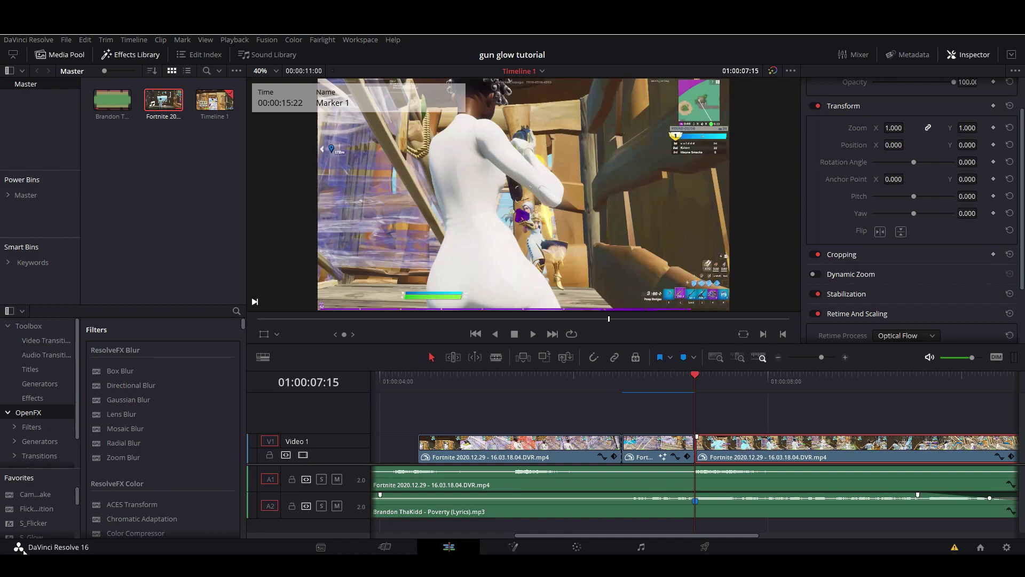
pyautogui.scroll(-2, 35, 526)
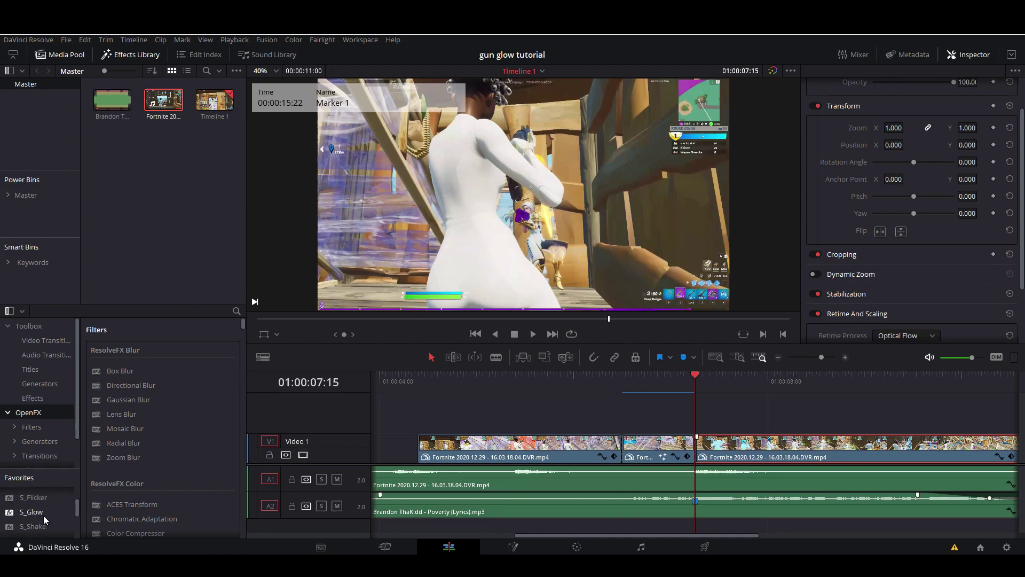
pyautogui.moveTo(41, 518); pyautogui.dragTo(736, 447)
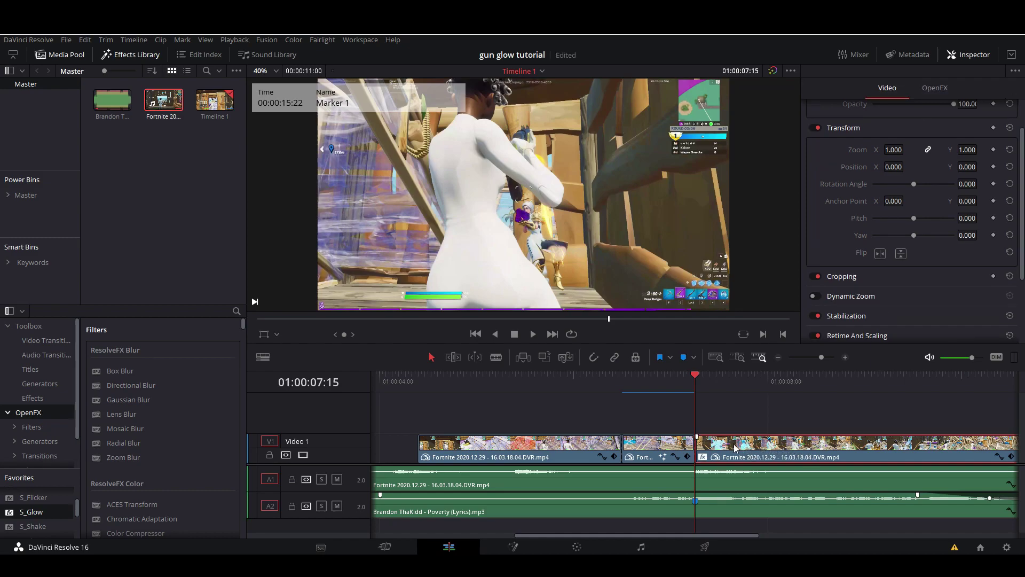
# - Load the "pink" preset for the last clip's S_Glow effect
pyautogui.click(933, 88)
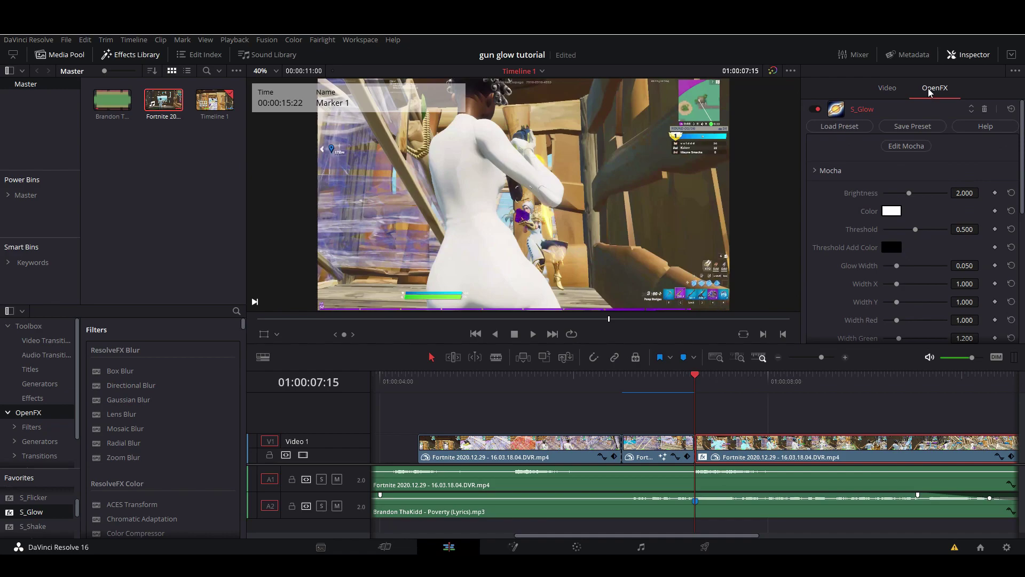
pyautogui.click(849, 127)
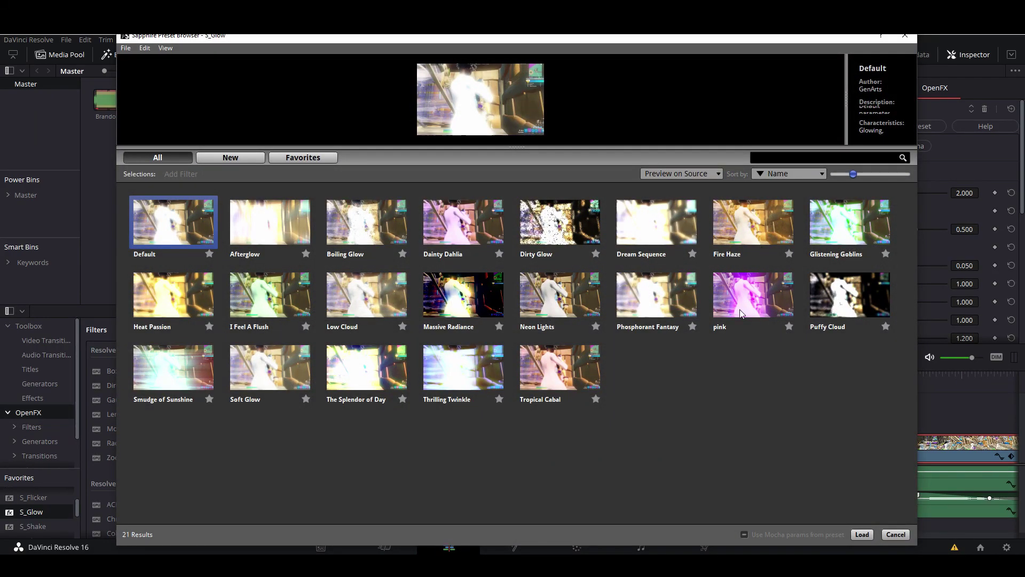
pyautogui.click(758, 293)
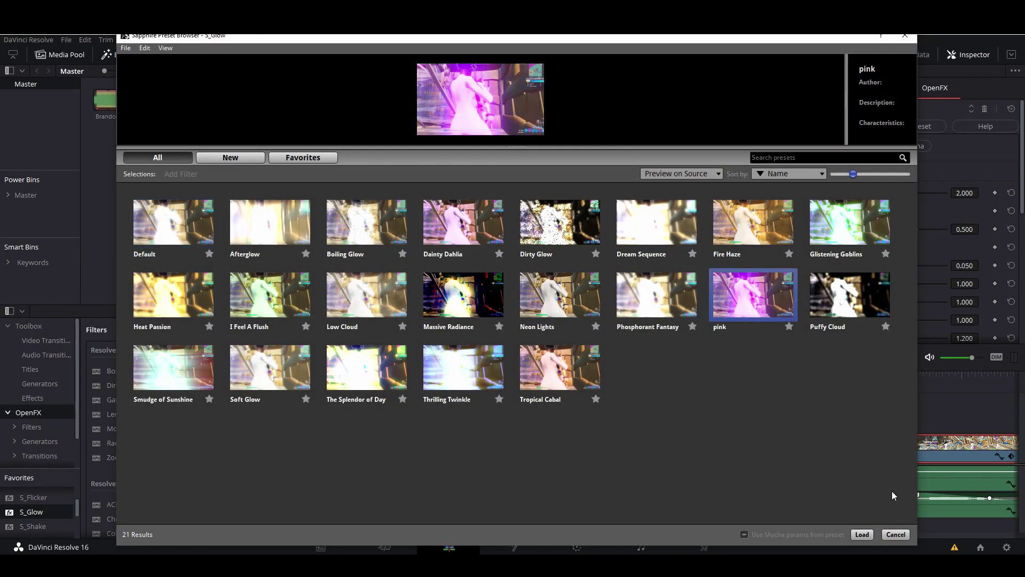
pyautogui.click(861, 534)
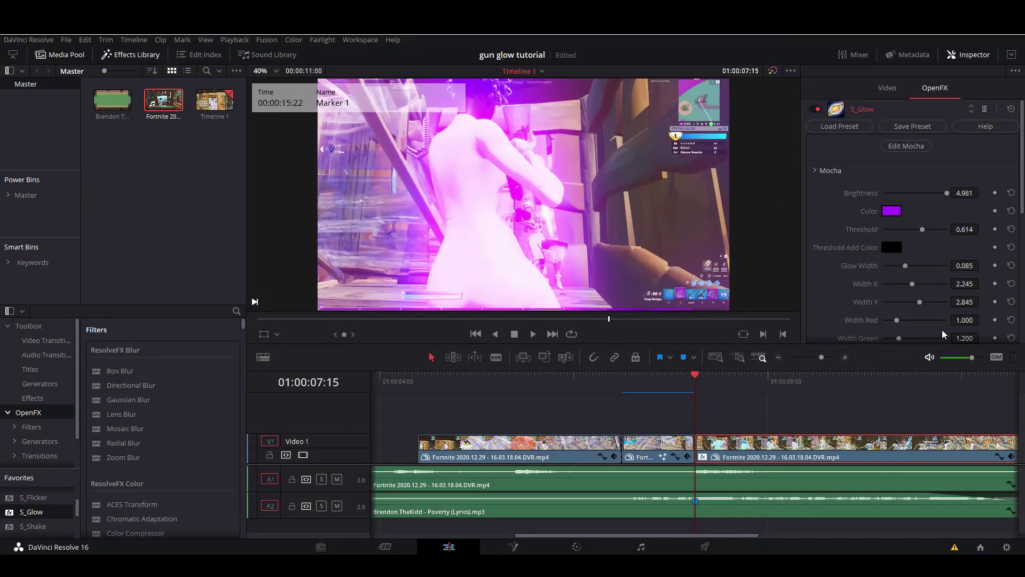
# - Keyframe S_Glow's Brightness from 4.981 at the last clip's start to 0.001 at 01:00:10:56, and play back the fade
pyautogui.click(995, 194)
pyautogui.moveTo(822, 357); pyautogui.dragTo(818, 357)
pyautogui.moveTo(881, 388); pyautogui.dragTo(892, 386)
pyautogui.moveTo(964, 193); pyautogui.dragTo(919, 193)
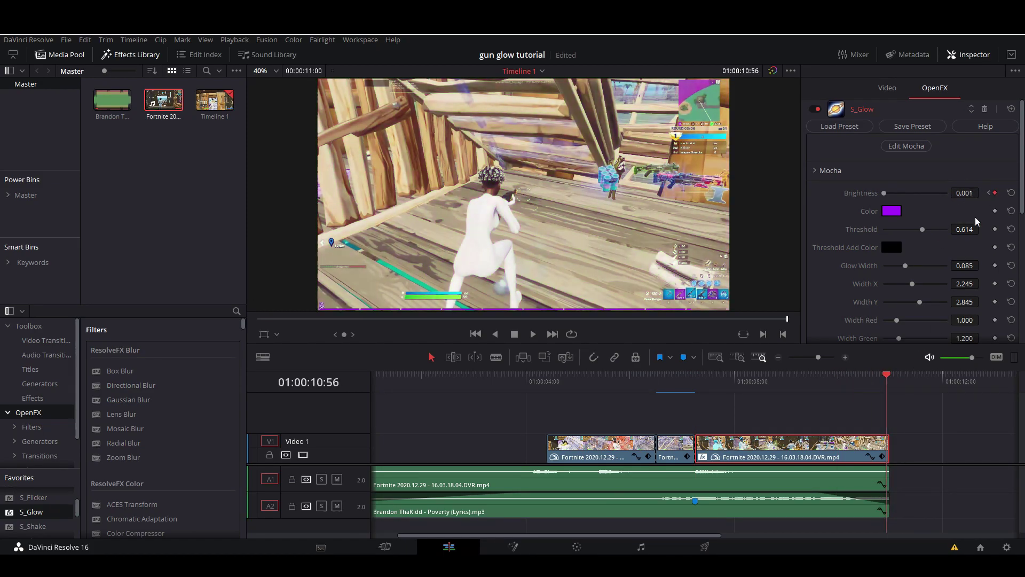
pyautogui.click(635, 383)
pyautogui.press('space')
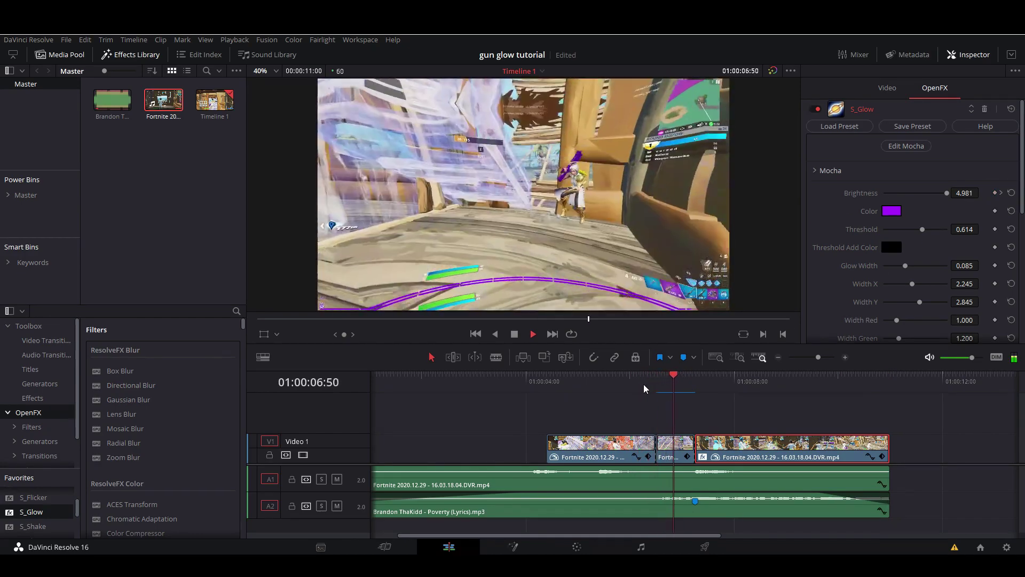
# - Keyframe the short middle clip's Opacity at 100 on its first frame and 63.58 at 01:00:07:14
pyautogui.moveTo(697, 384); pyautogui.dragTo(658, 384)
pyautogui.click(669, 443)
pyautogui.moveTo(818, 357); pyautogui.dragTo(823, 356)
pyautogui.press('Left')
pyautogui.press('Left')
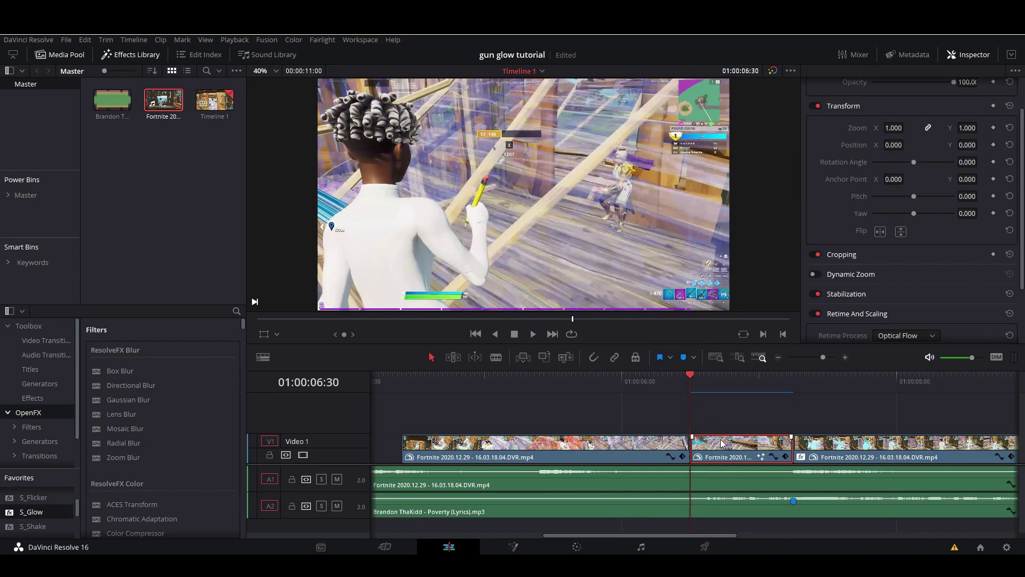
pyautogui.moveTo(823, 356); pyautogui.dragTo(827, 357)
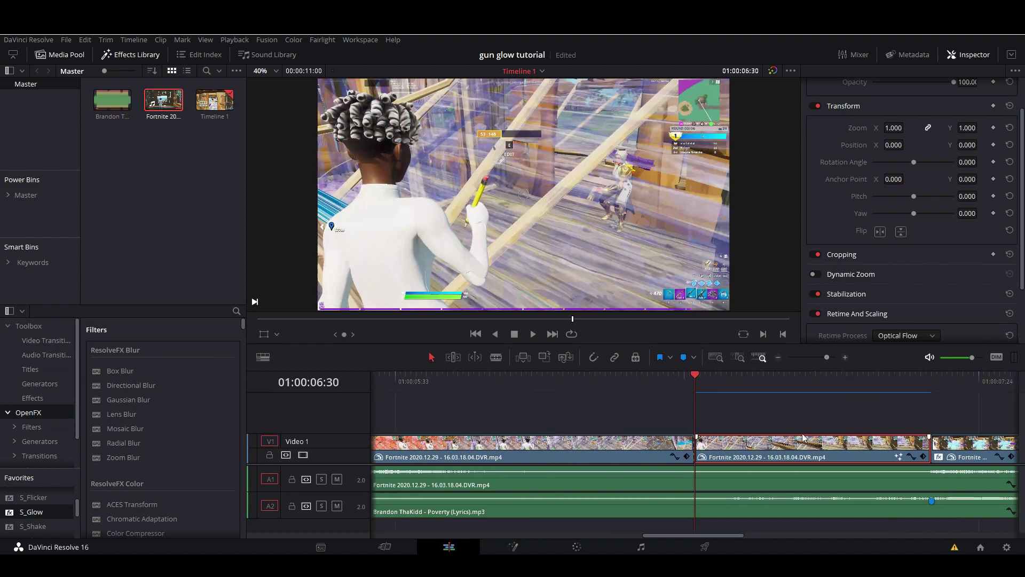
pyautogui.scroll(2, 930, 118)
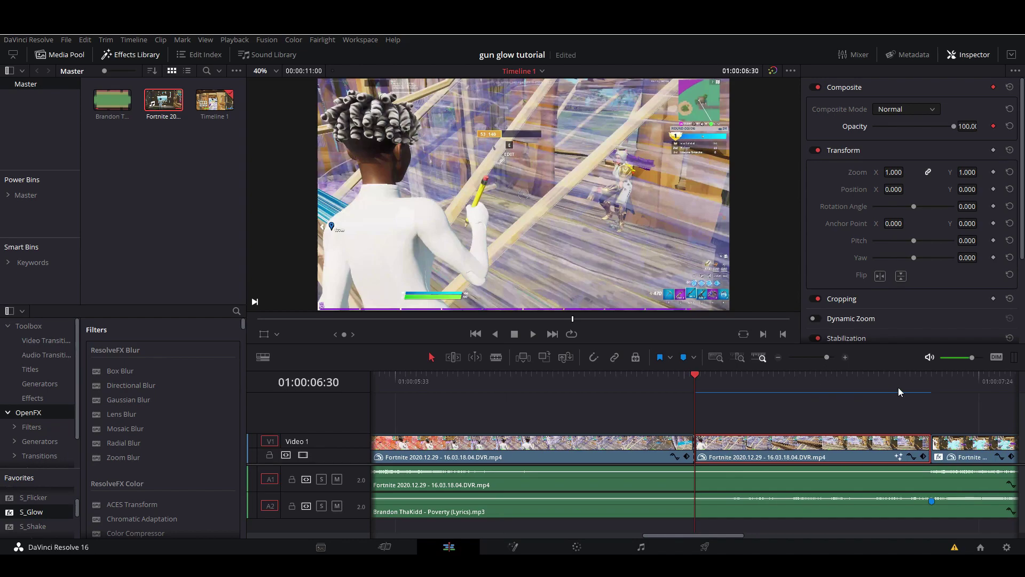
pyautogui.click(926, 382)
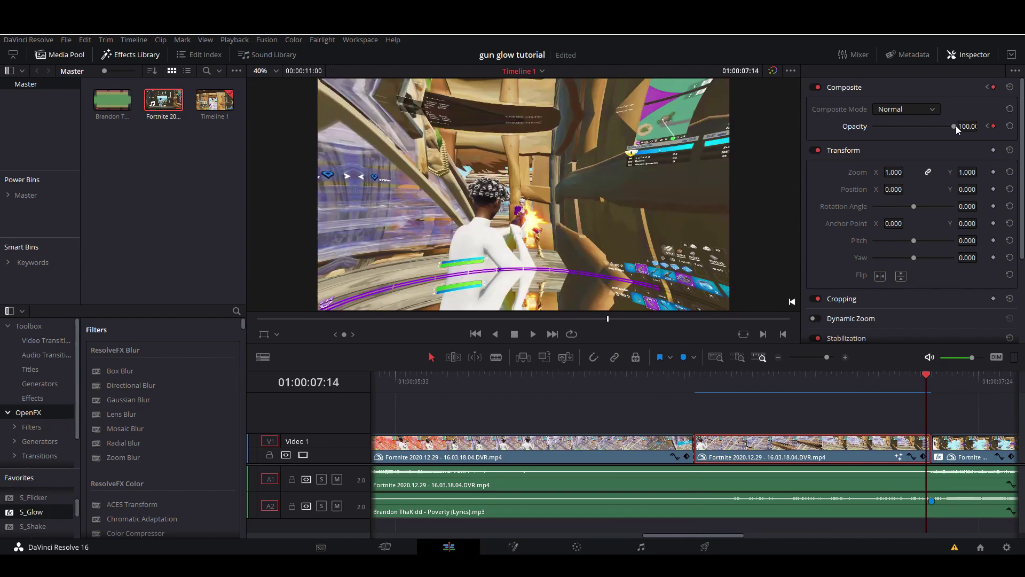
pyautogui.moveTo(954, 126); pyautogui.dragTo(924, 126)
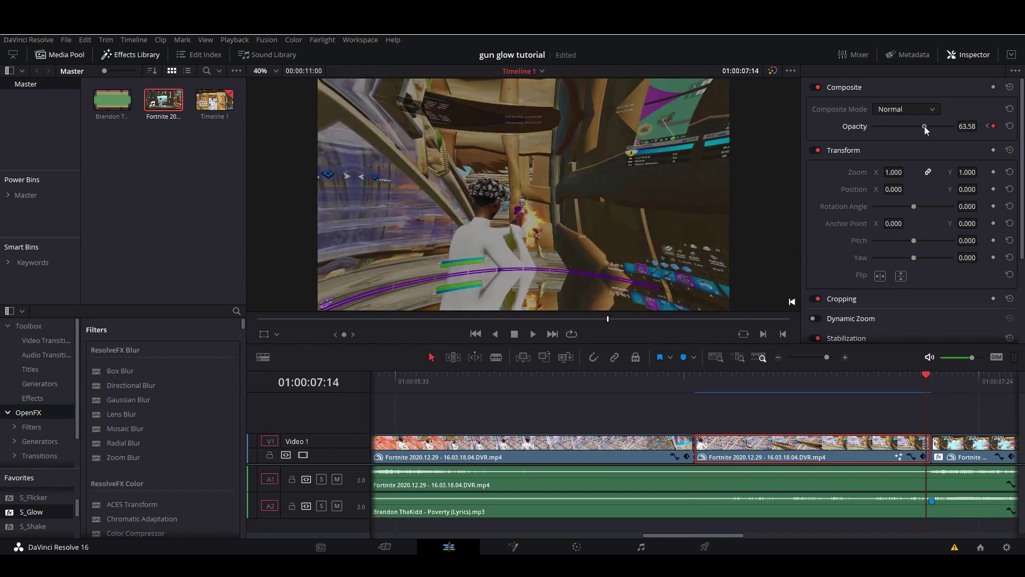
# - Play back the middle clip's opacity fade and return the playhead to 01:00:06:31
pyautogui.click(552, 385)
pyautogui.press('space')
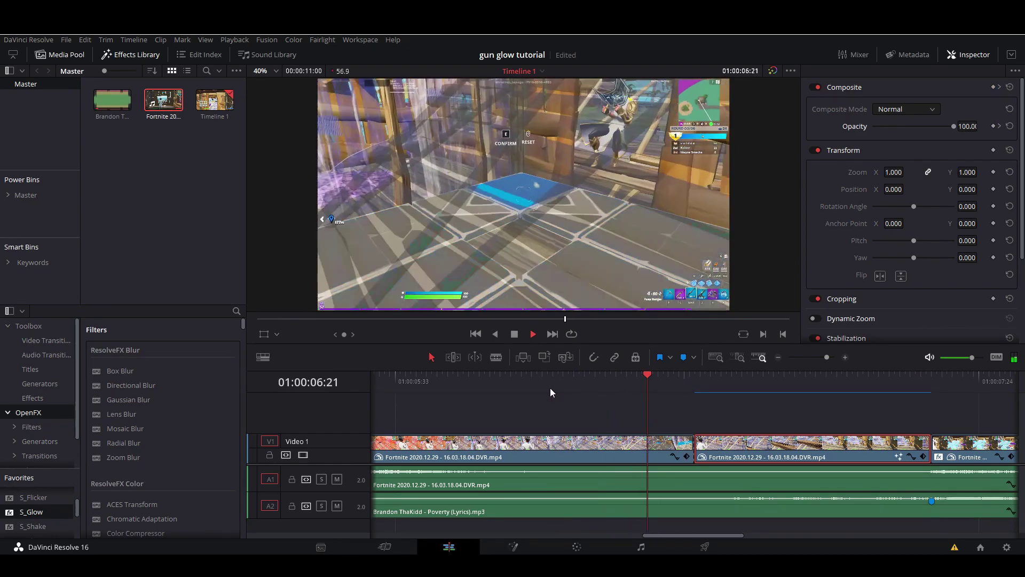
pyautogui.click(764, 380)
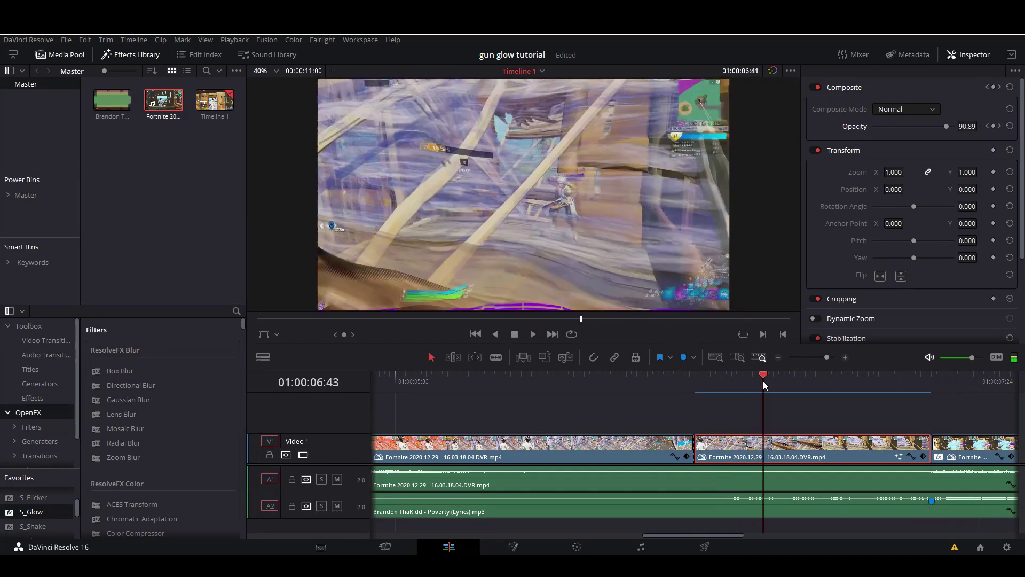
pyautogui.moveTo(763, 380); pyautogui.dragTo(700, 384)
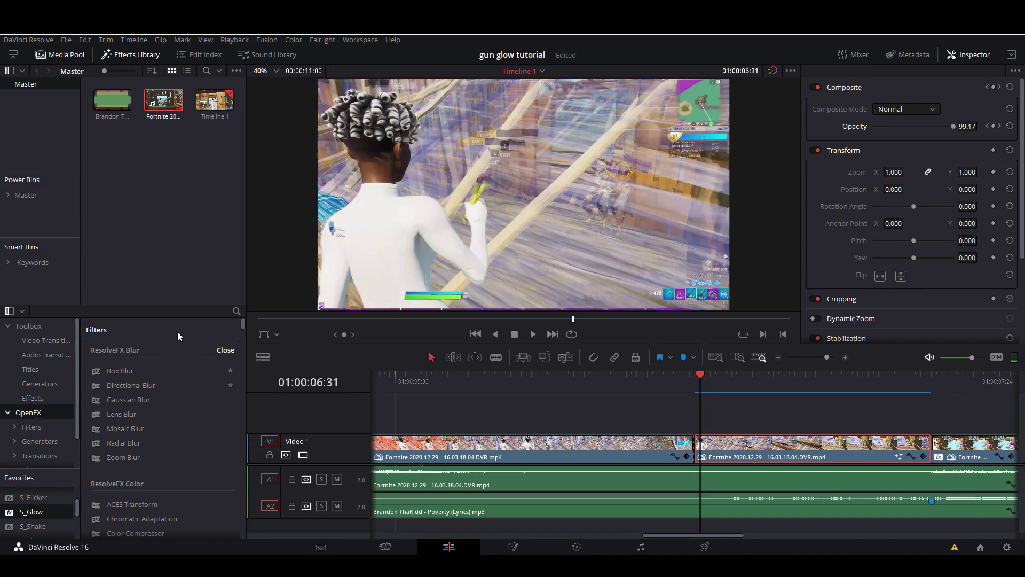
# - Search the effects for "edge" and apply EdgeDetect to the middle clip
pyautogui.click(236, 311)
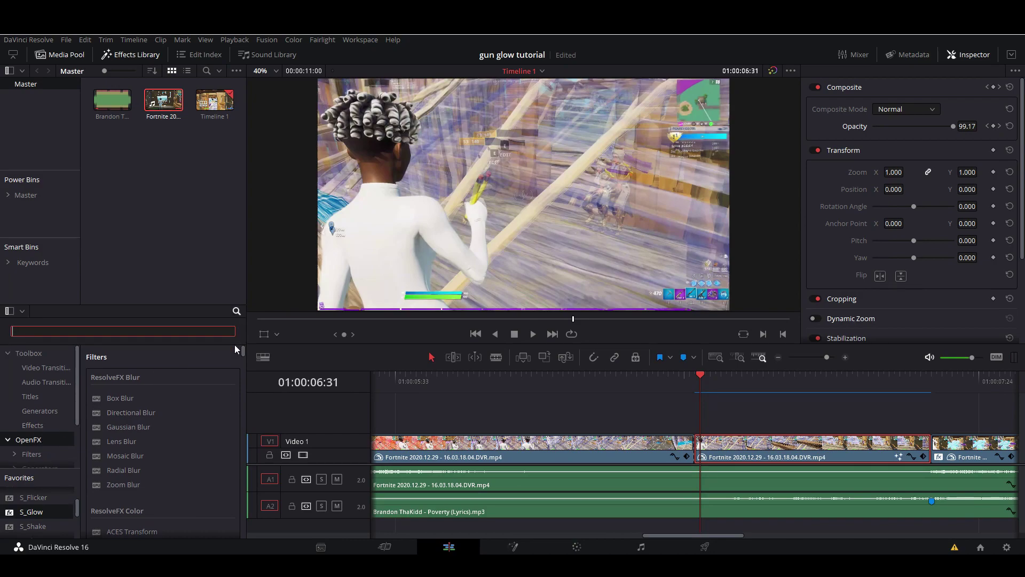
pyautogui.write('edge')
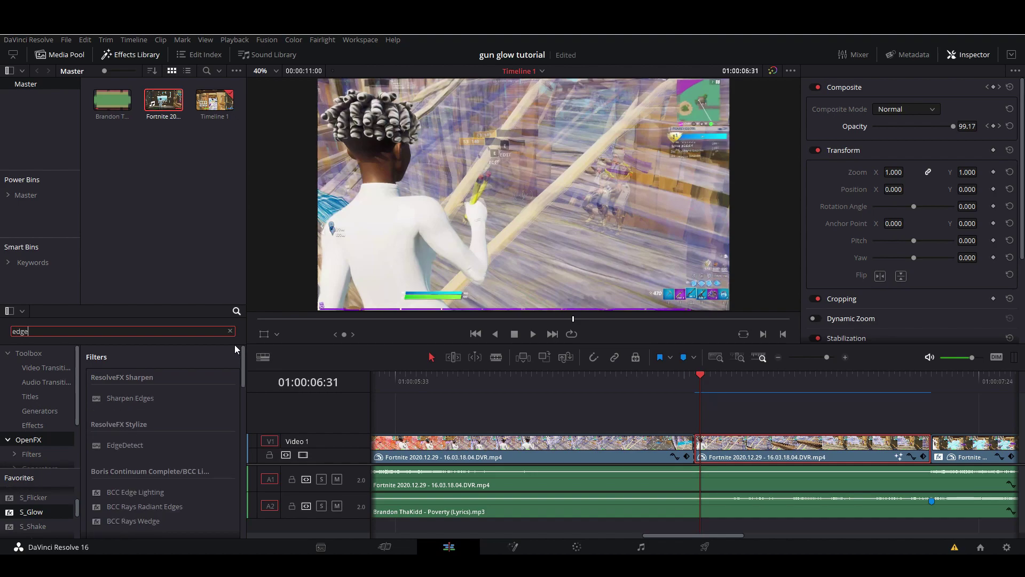
pyautogui.moveTo(124, 451); pyautogui.dragTo(759, 454)
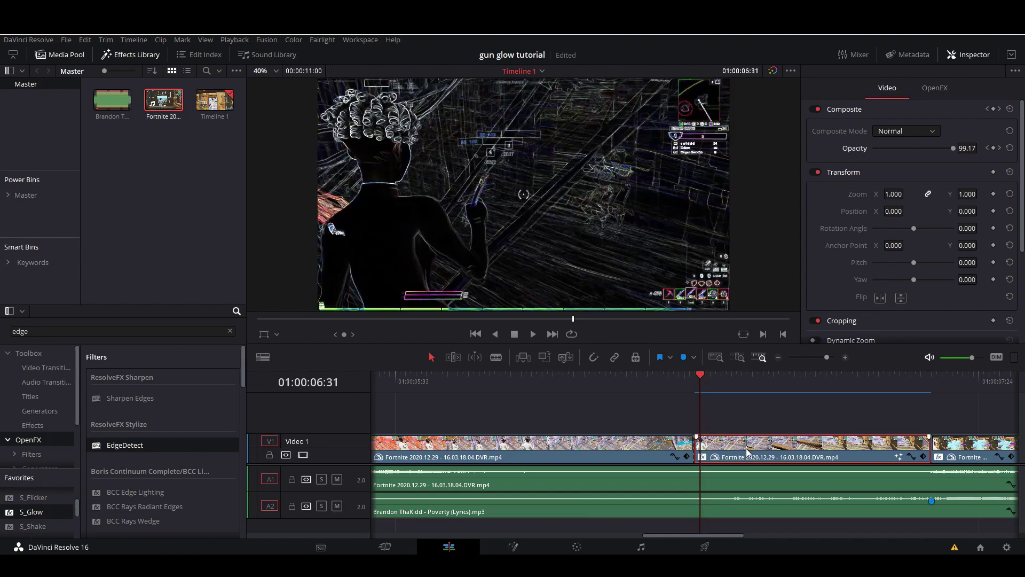
# - Set EdgeDetect's mode to Grayscale Edges with white (#ffffff) as the edge color
pyautogui.click(933, 87)
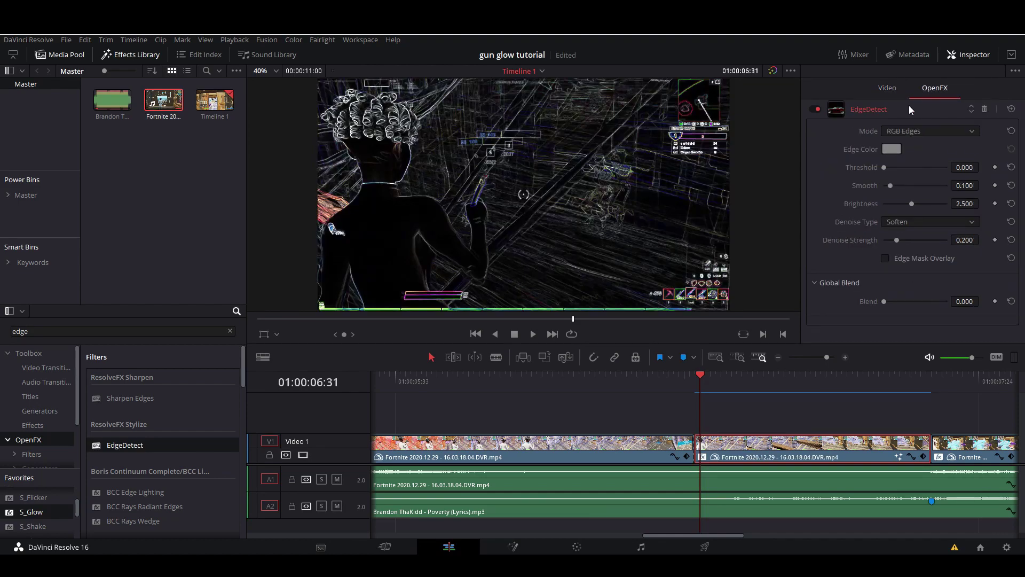
pyautogui.click(906, 134)
pyautogui.click(909, 156)
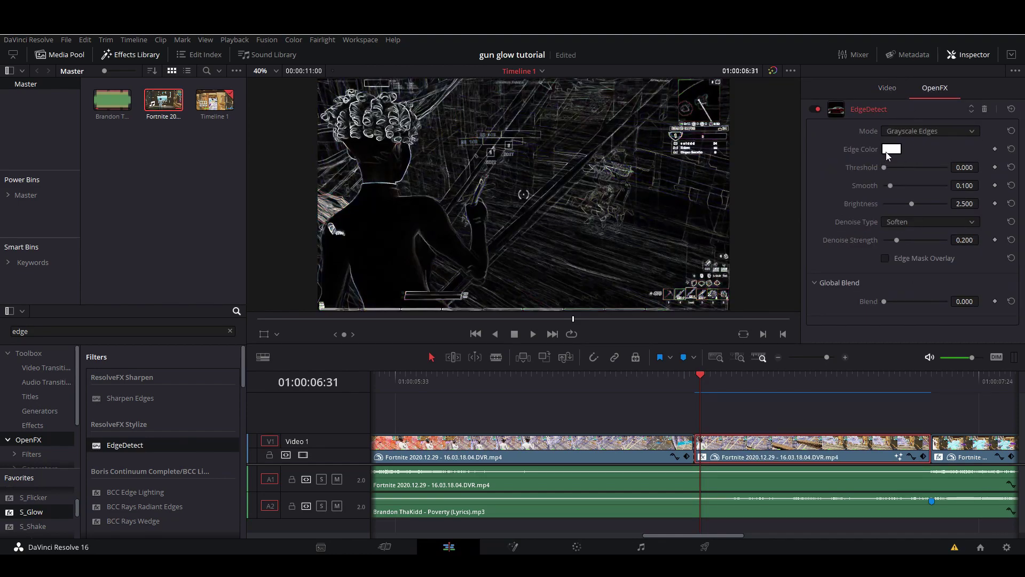
pyautogui.click(889, 151)
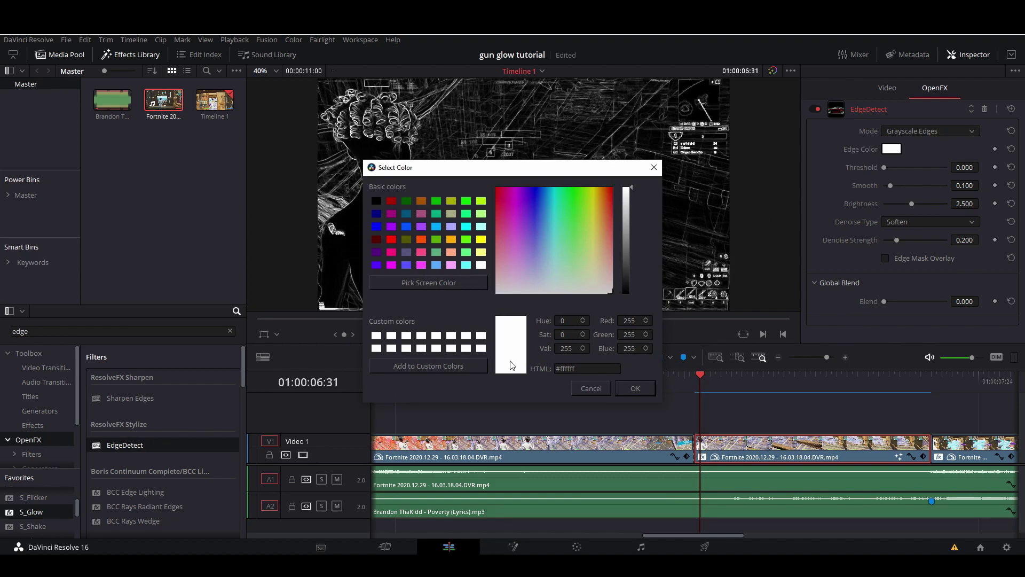
pyautogui.click(635, 389)
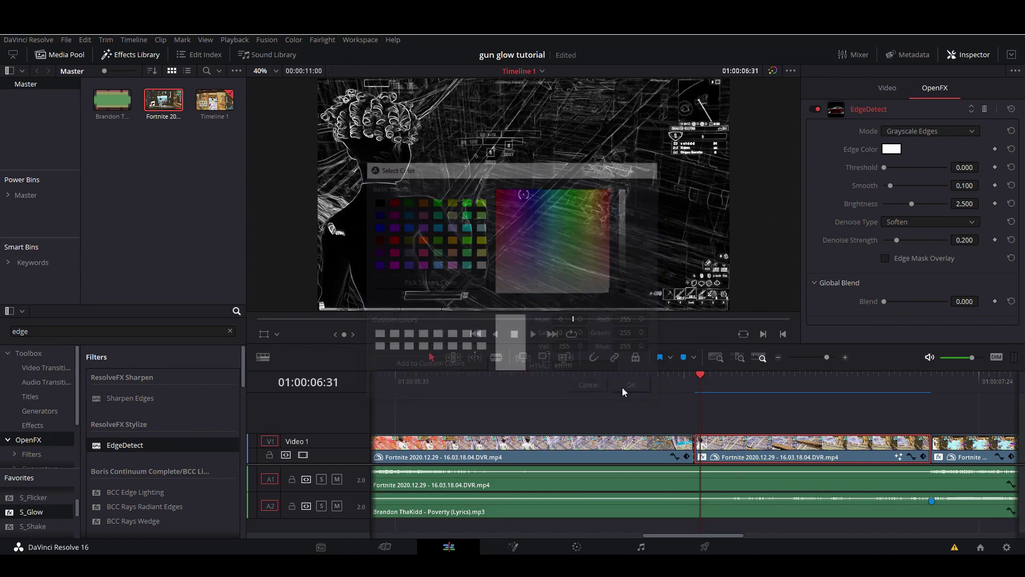
# - Keyframe EdgeDetect's Blend at 1.000 on the middle clip's first frame and 0.508 at 01:00:07:14, and play back the result
pyautogui.click(695, 377)
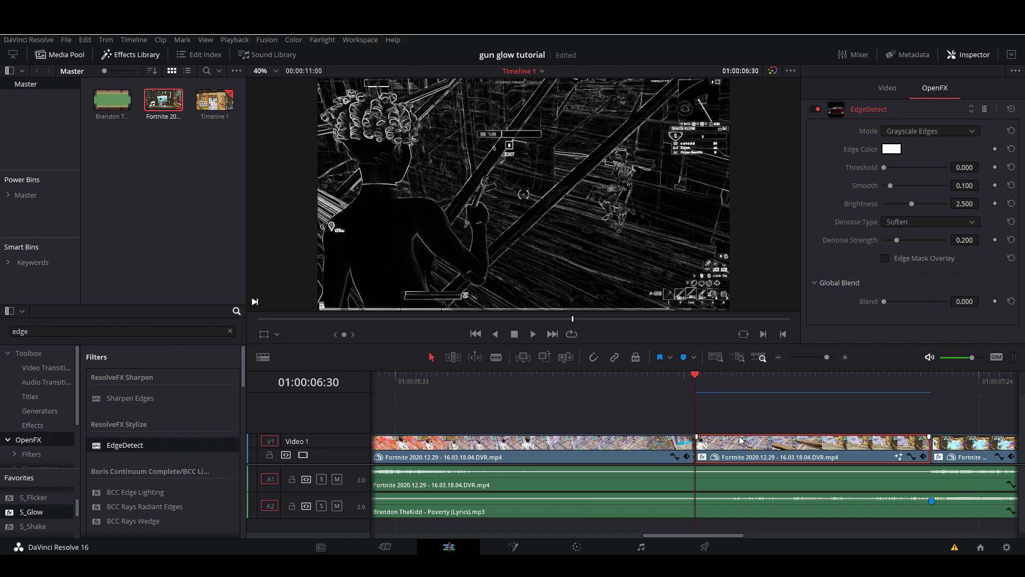
pyautogui.moveTo(893, 307); pyautogui.dragTo(1004, 303)
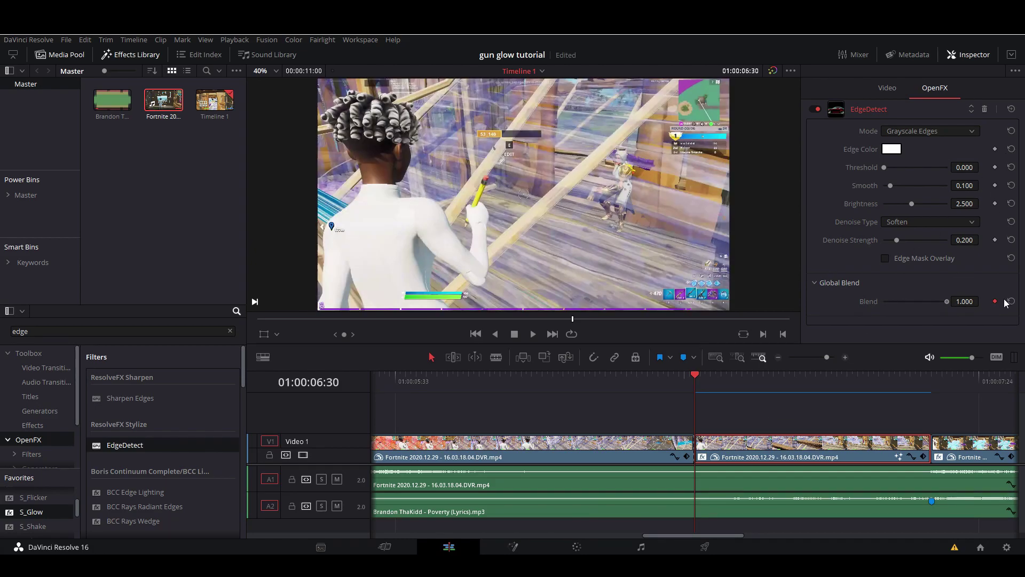
pyautogui.click(926, 384)
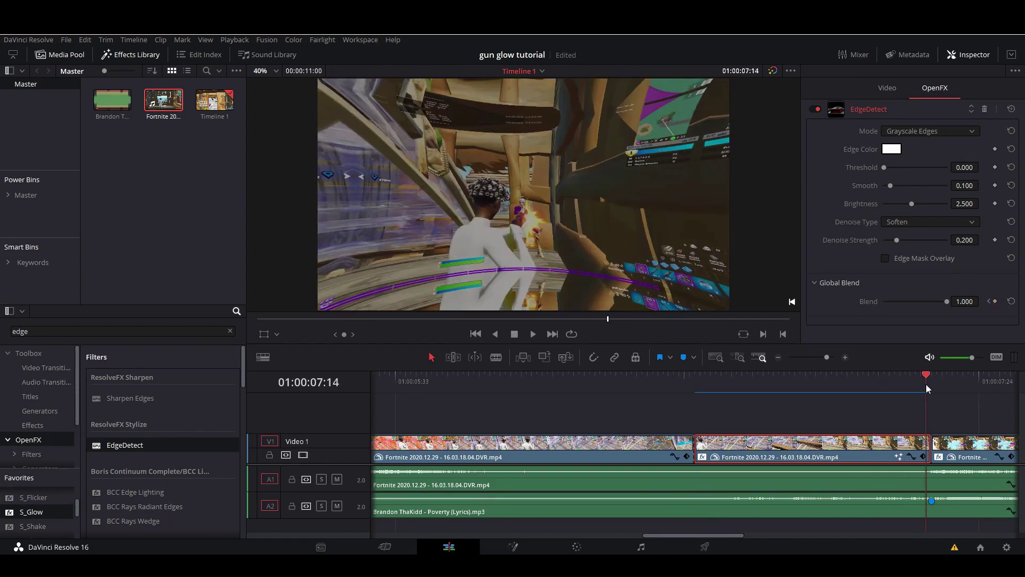
pyautogui.click(995, 301)
pyautogui.moveTo(945, 302); pyautogui.dragTo(916, 303)
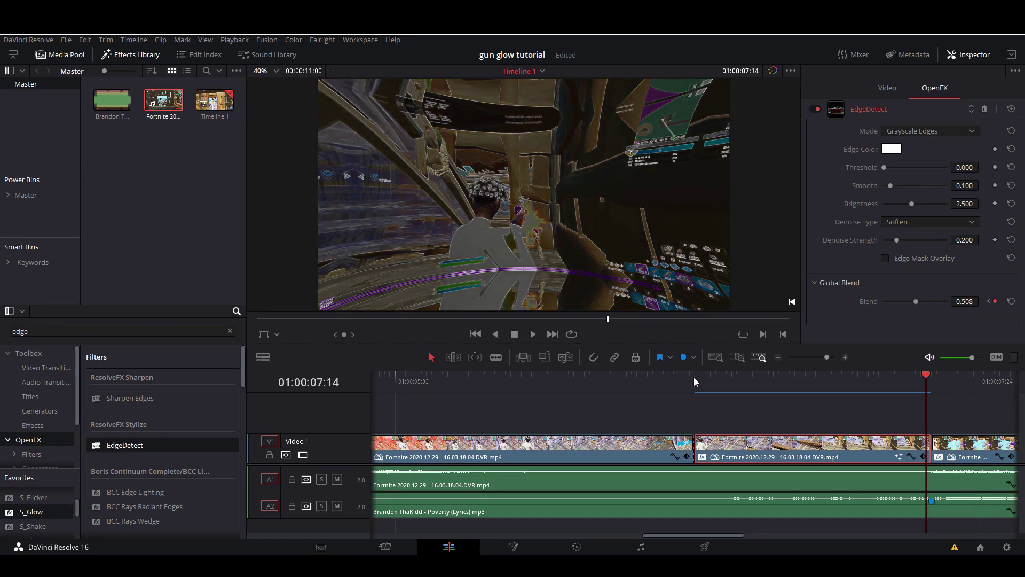
pyautogui.click(658, 380)
pyautogui.press('space')
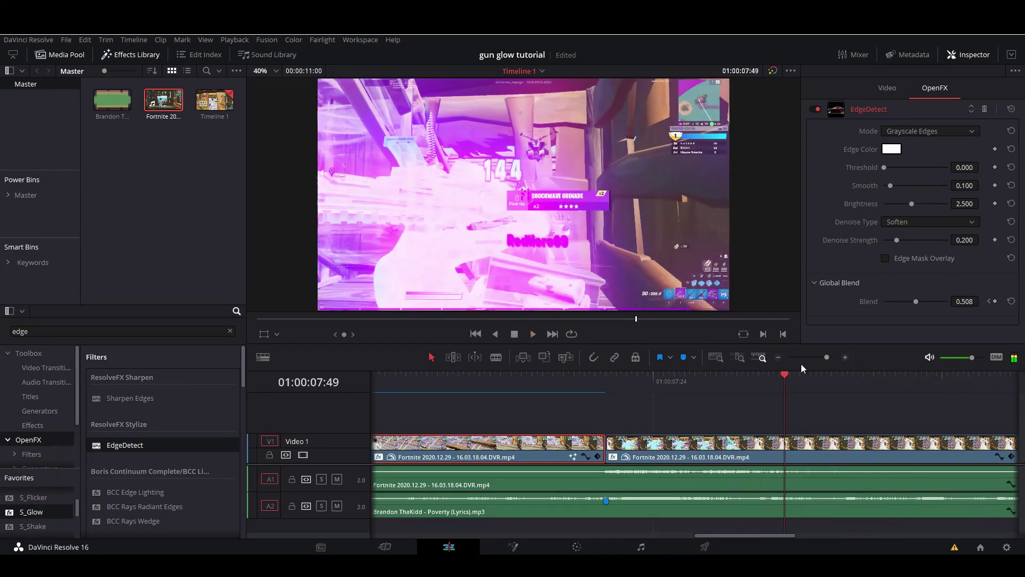
# - Save the project and set the playback proxy mode to Quarter Resolution
pyautogui.moveTo(825, 356); pyautogui.dragTo(819, 357)
pyautogui.hotkey('ctrl', 's')
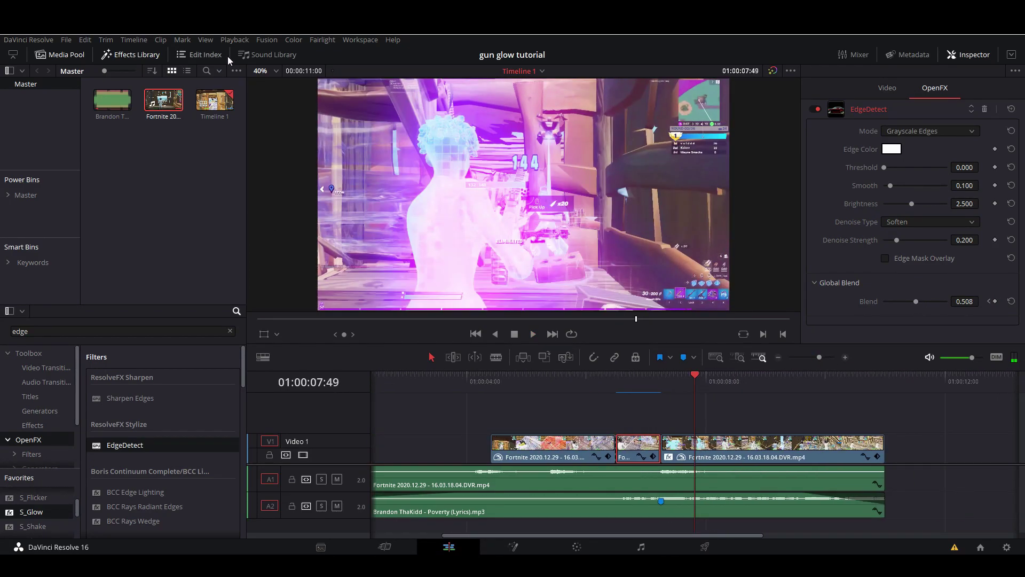
pyautogui.click(235, 39)
pyautogui.moveTo(265, 79)
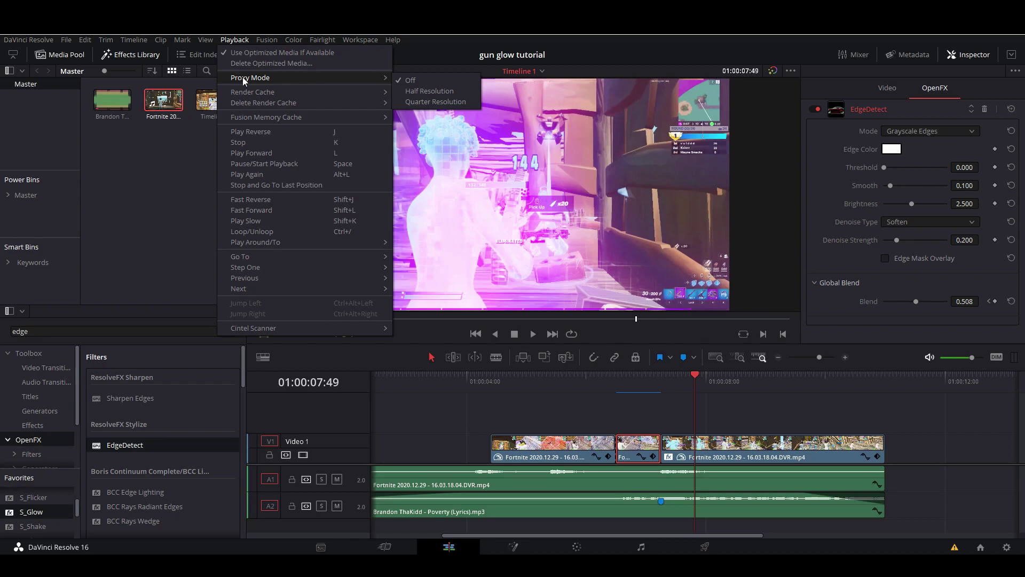
pyautogui.click(412, 101)
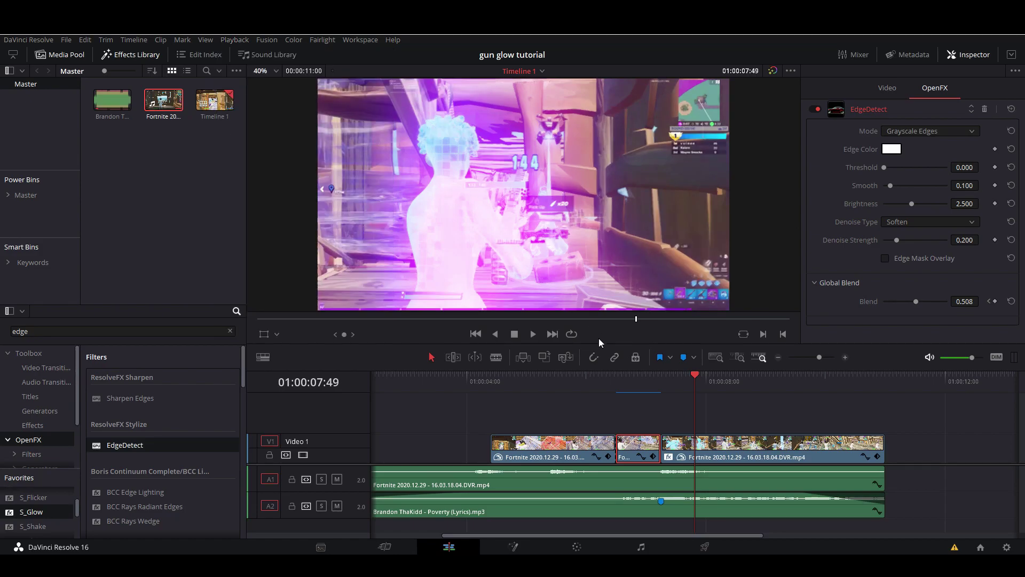
# - Play back the edit twice from the end of the first clip into the glowing last clip, and save the project
pyautogui.click(590, 382)
pyautogui.press('space')
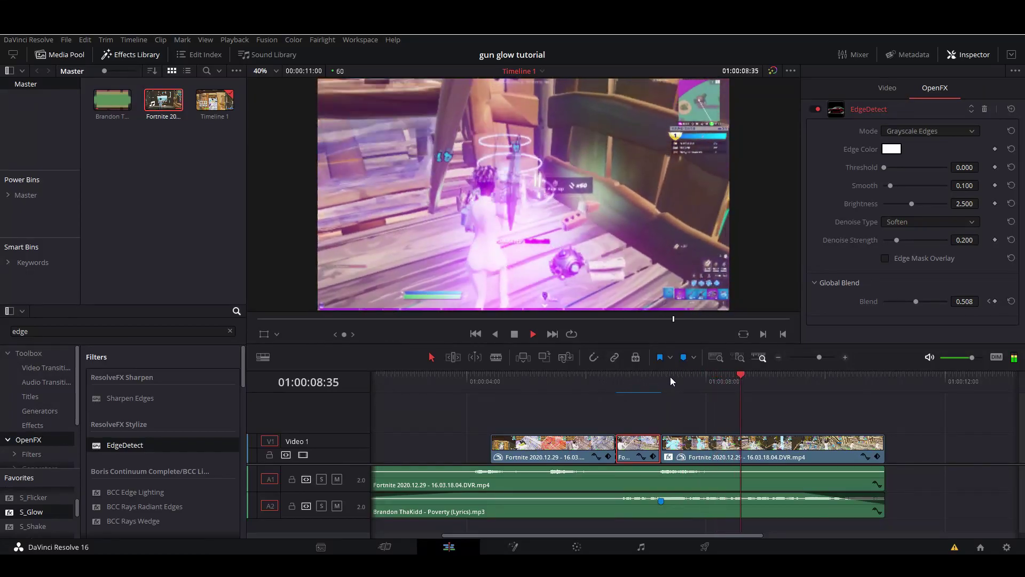
pyautogui.click(588, 377)
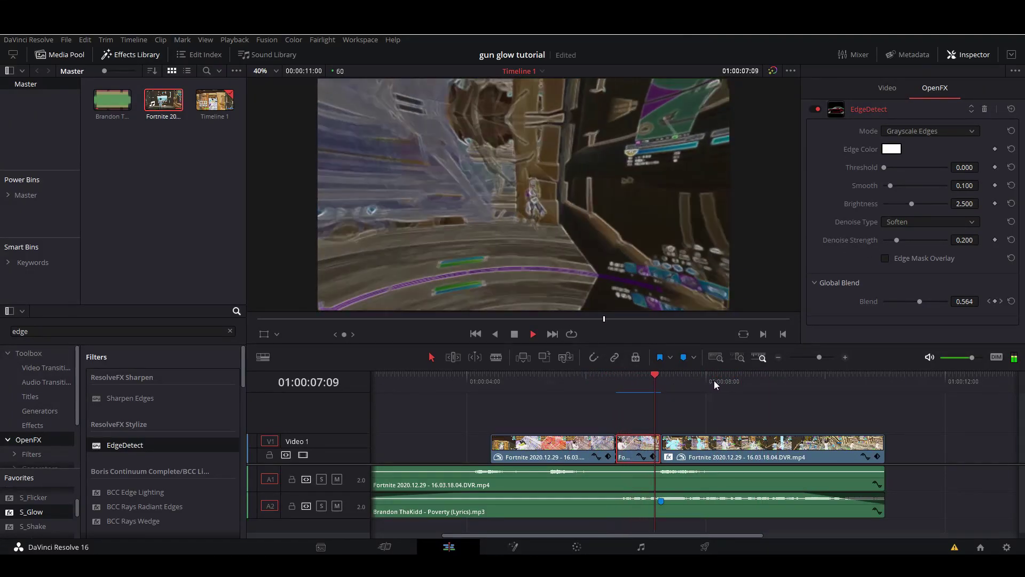
pyautogui.press('space')
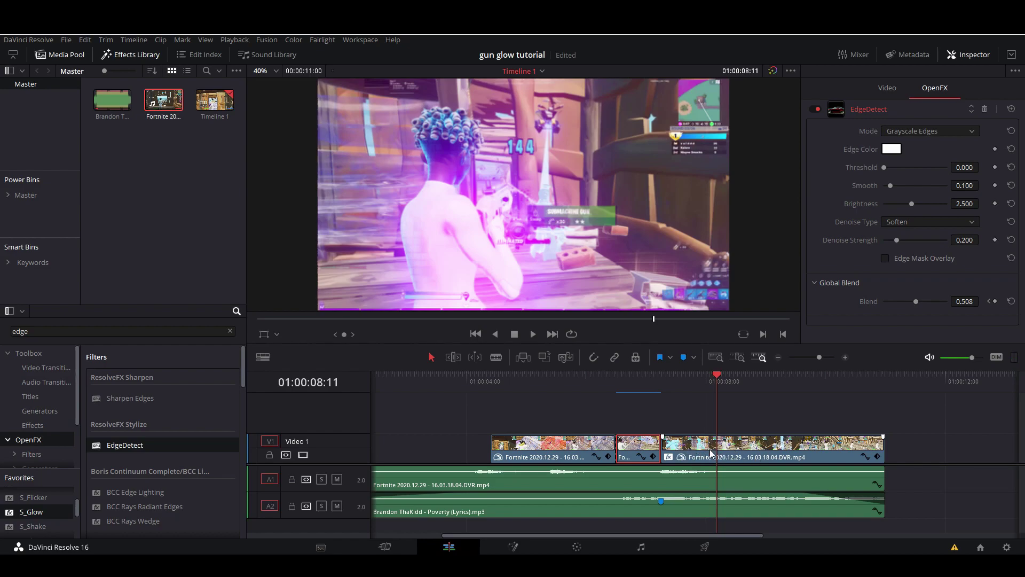
pyautogui.hotkey('ctrl', 's')
# - Extend the first video clip's start back to the beginning of the timeline and play back the edit from there
pyautogui.moveTo(820, 358); pyautogui.dragTo(816, 357)
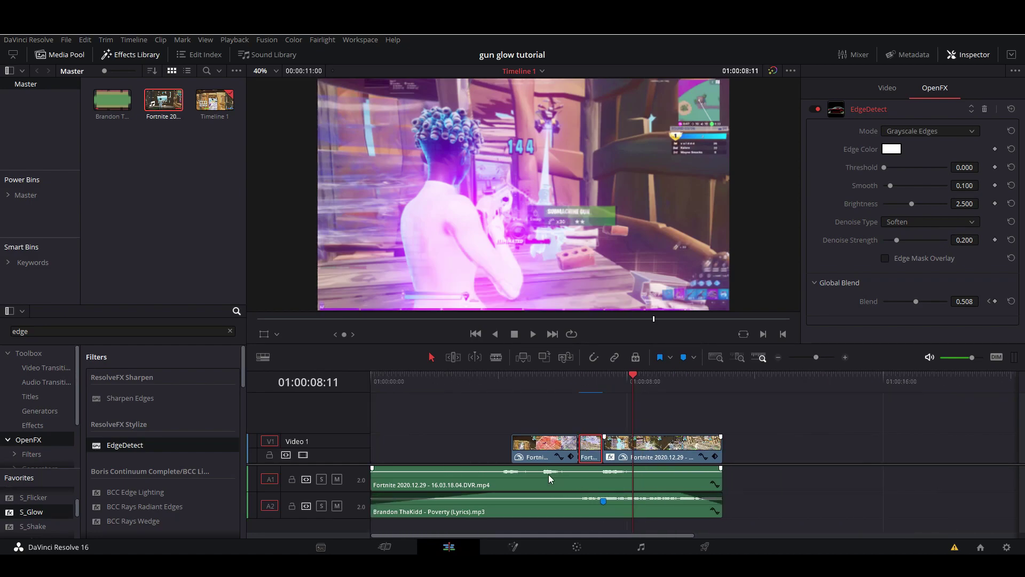
pyautogui.moveTo(517, 453); pyautogui.dragTo(374, 449)
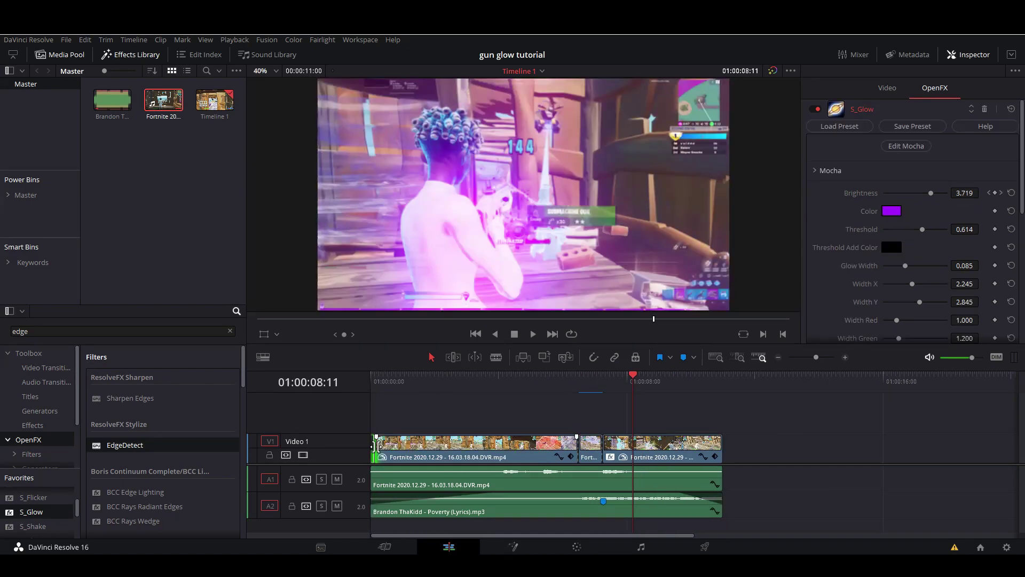
pyautogui.click(382, 380)
pyautogui.press('space')
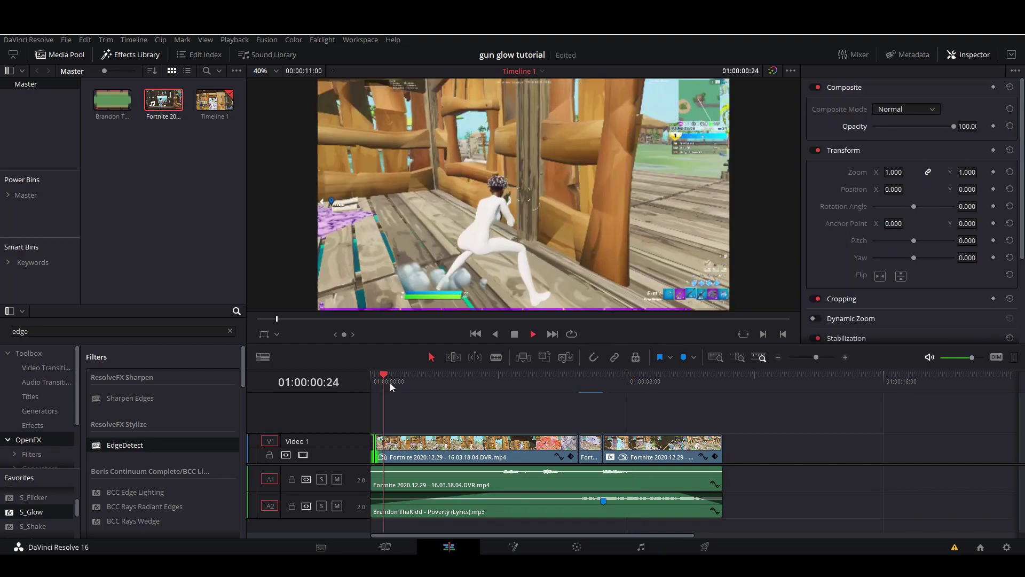